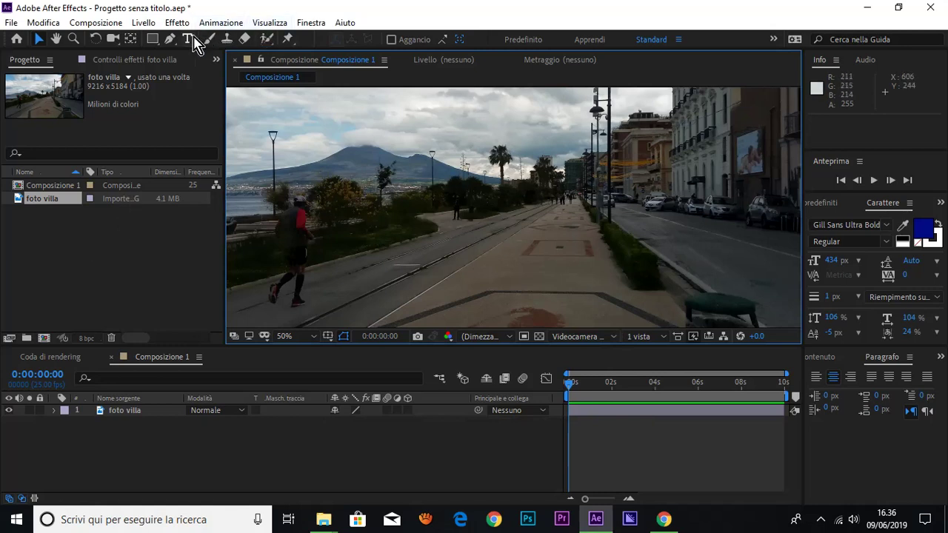
Start a new text layer on the seafront photo with a blue fill colour.
{"action": "left_click", "coordinate": [189, 39]}
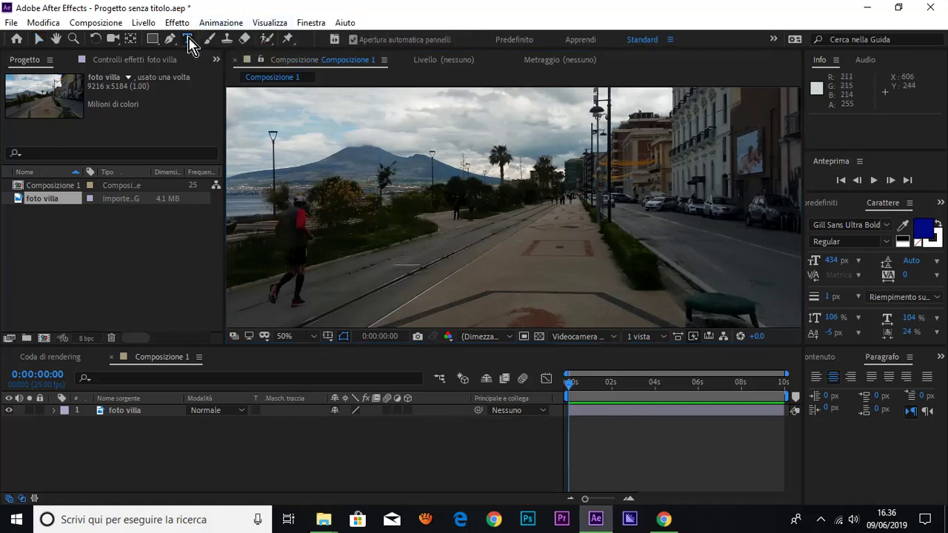
{"action": "left_click", "coordinate": [414, 226]}
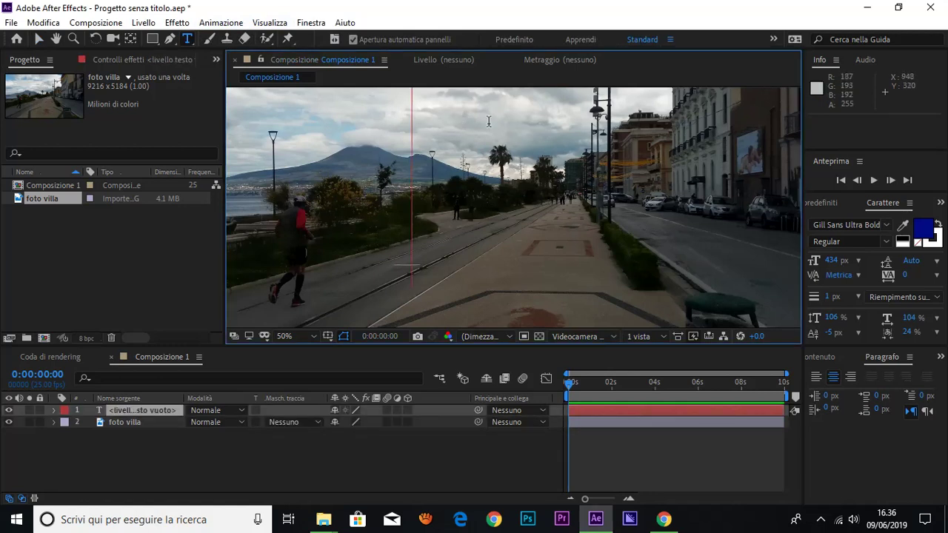
{"action": "left_click", "coordinate": [925, 230]}
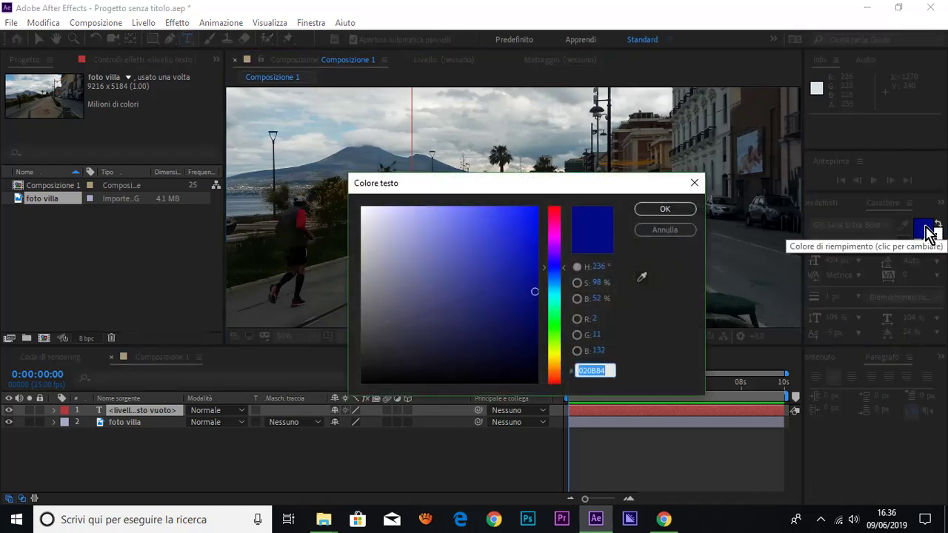
{"action": "left_click", "coordinate": [682, 210]}
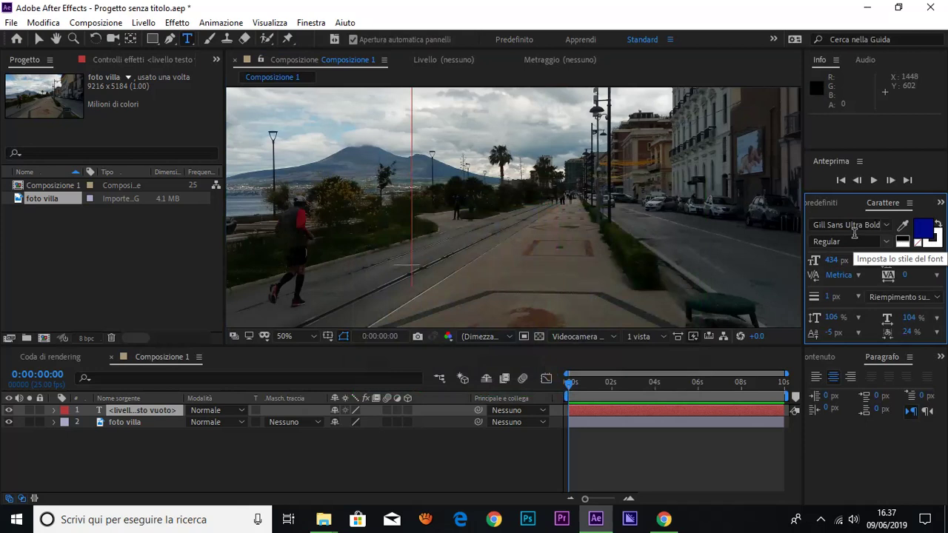
Set vertical scale to 76%, horizontal scale to 80% and stroke width to 3 px.
{"action": "left_click_drag", "start_coordinate": [814, 317], "coordinate": [804, 317]}
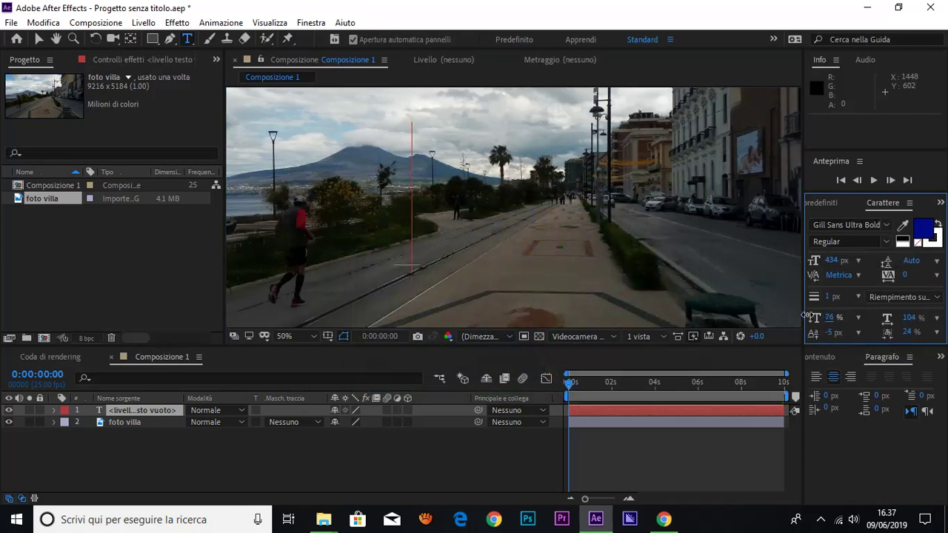
{"action": "left_click_drag", "start_coordinate": [909, 319], "coordinate": [889, 318]}
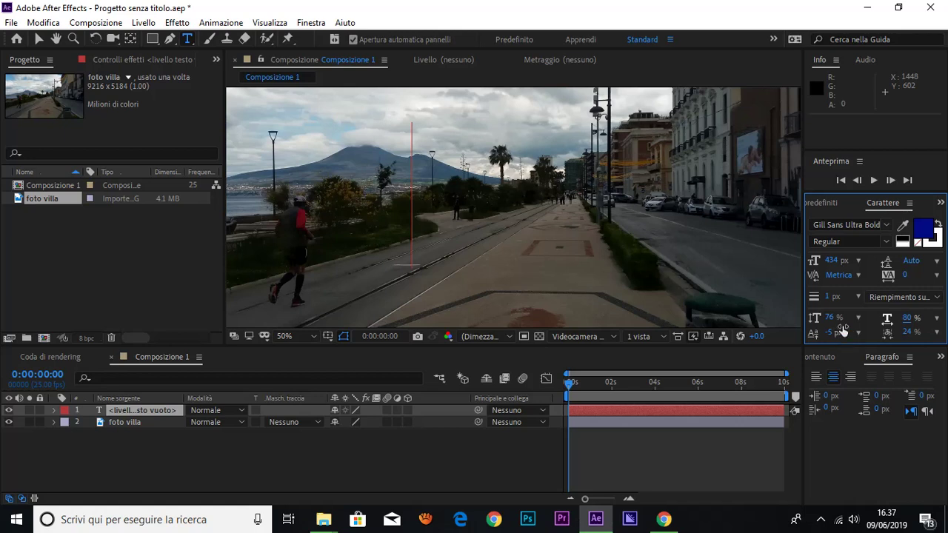
{"action": "left_click_drag", "start_coordinate": [828, 297], "coordinate": [834, 297]}
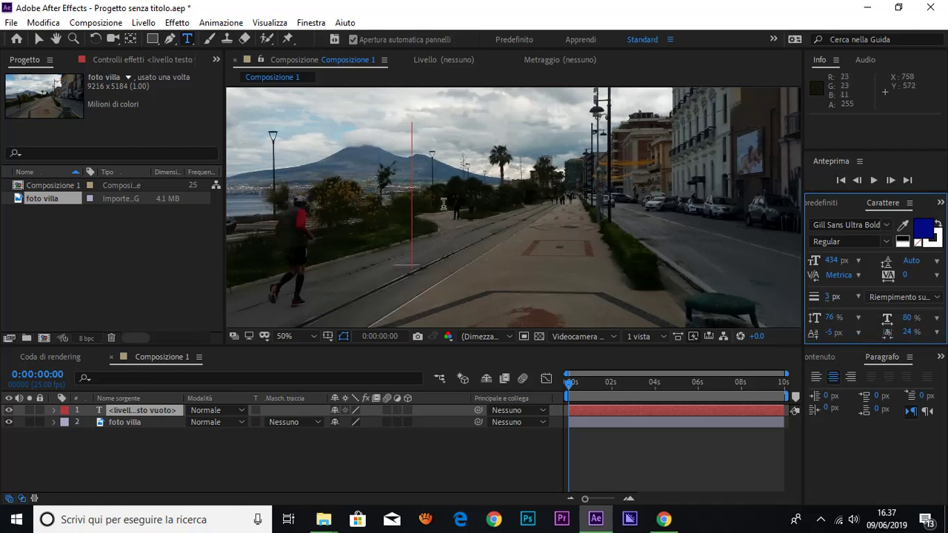
Erase the typed letters and set the stroke width to 1 px.
{"action": "type", "text": "cas"}
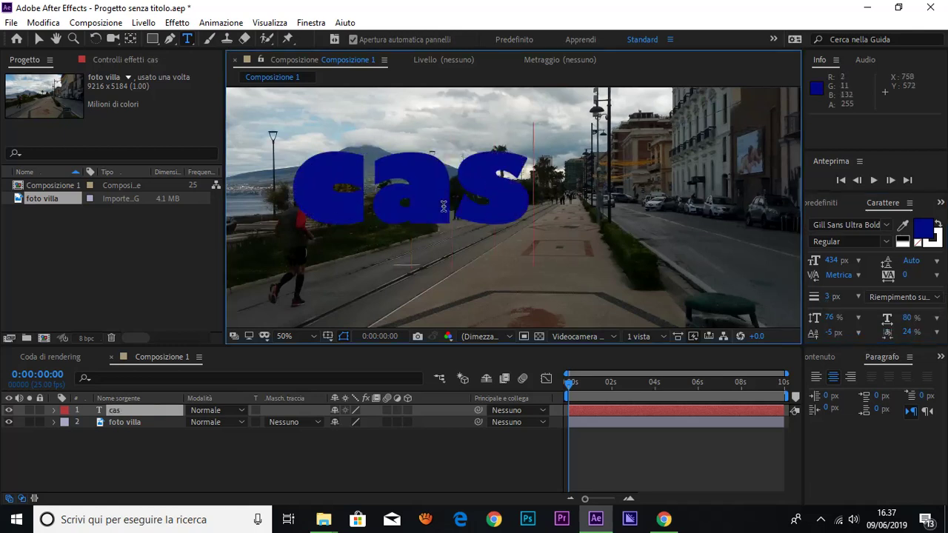
{"action": "type", "text": "t"}
{"action": "key", "text": "BackSpace"}
{"action": "key", "text": "BackSpace"}
{"action": "key", "text": "BackSpace"}
{"action": "key", "text": "BackSpace"}
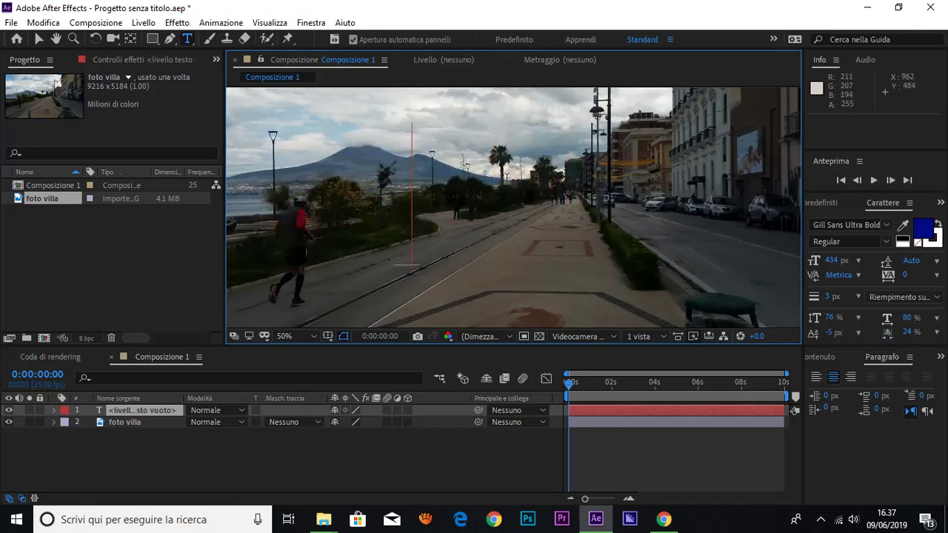
{"action": "left_click", "coordinate": [833, 299]}
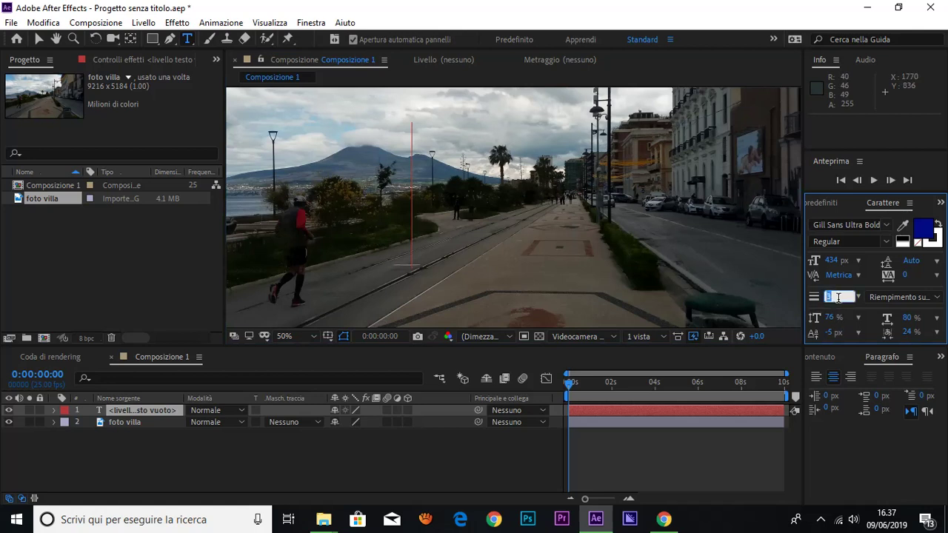
{"action": "type", "text": "1"}
{"action": "key", "text": "Return"}
Reduce vertical scale to 52% and set the font size to 21 px.
{"action": "left_click_drag", "start_coordinate": [831, 323], "coordinate": [813, 318]}
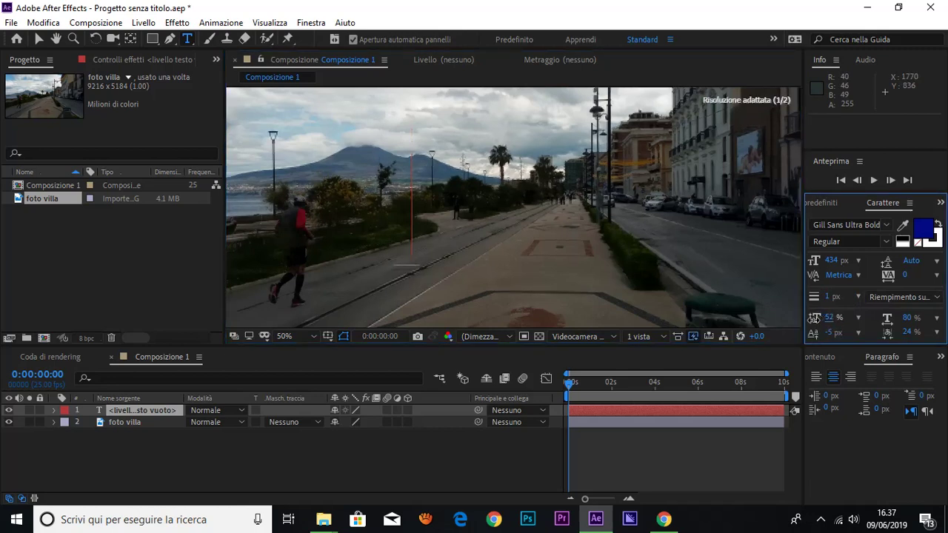
{"action": "left_click_drag", "start_coordinate": [832, 261], "coordinate": [799, 274]}
{"action": "left_click_drag", "start_coordinate": [831, 266], "coordinate": [835, 265]}
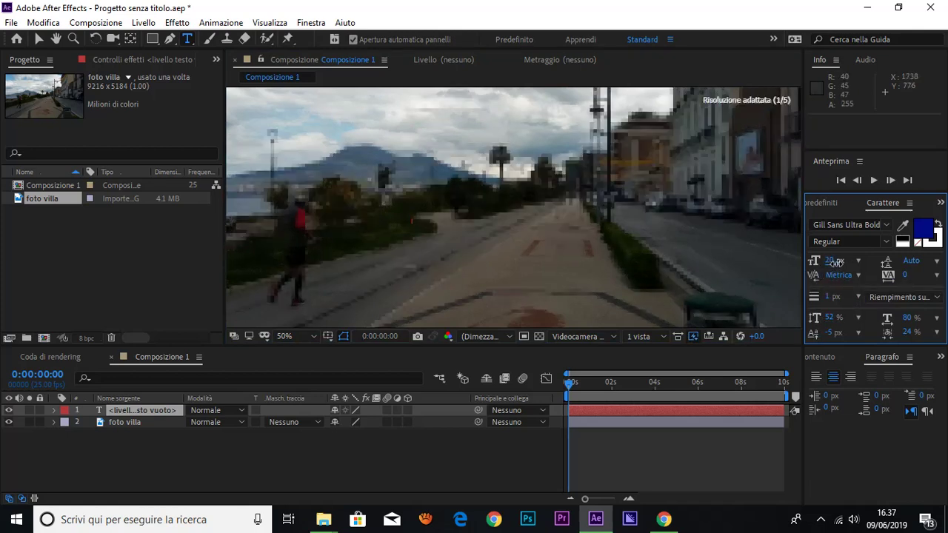
Switch the title font from Gill Sans Ultra Bold to Microsoft Tai Le Regular.
{"action": "left_click", "coordinate": [888, 226]}
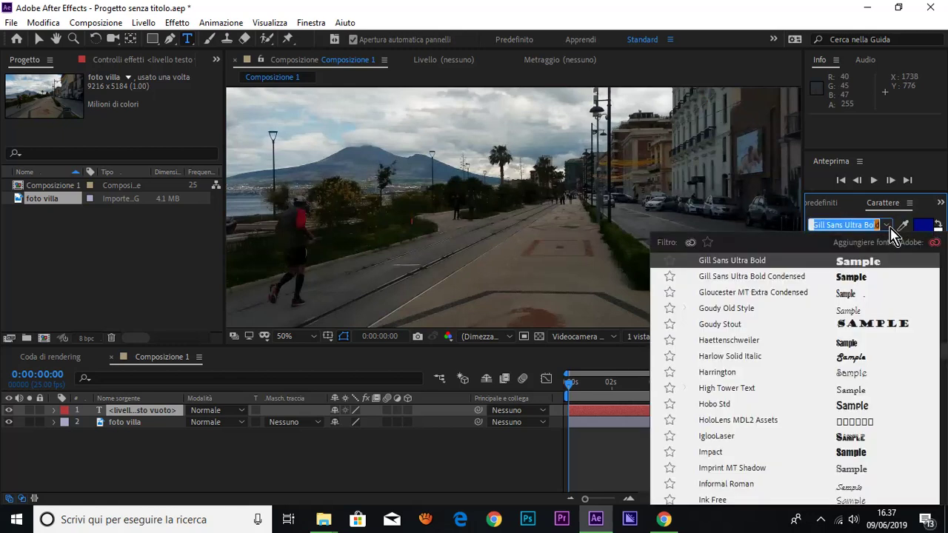
{"action": "key", "text": "Escape"}
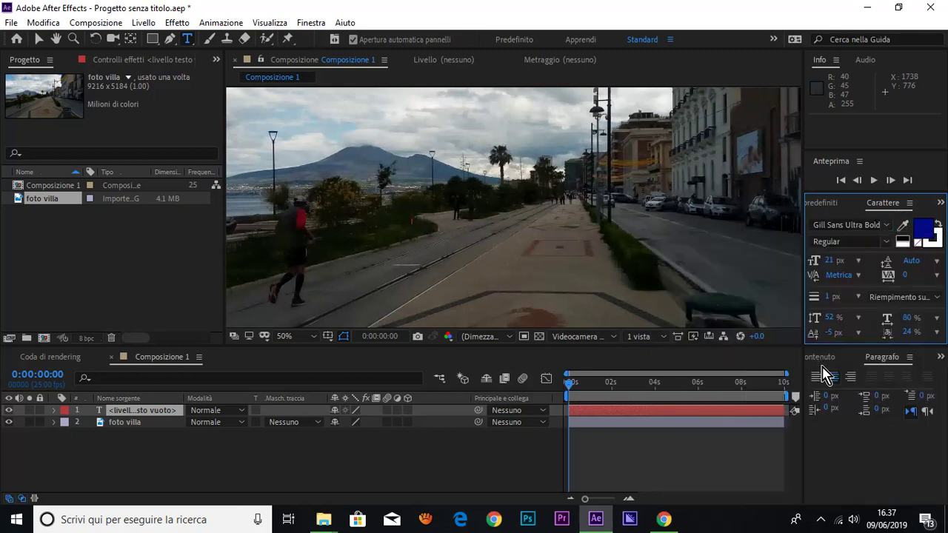
{"action": "left_click", "coordinate": [887, 226]}
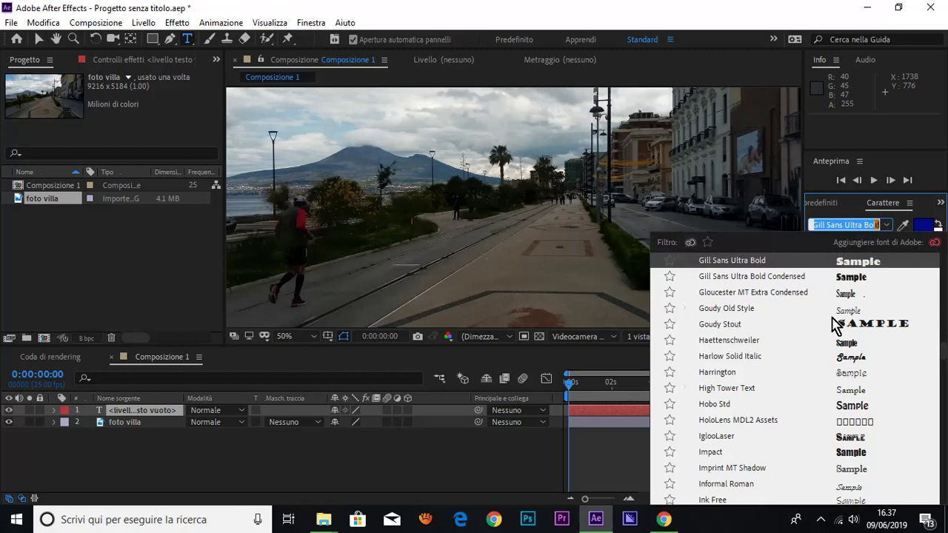
{"action": "scroll", "coordinate": [832, 325], "scroll_direction": "down", "scroll_amount": 2}
{"action": "scroll", "coordinate": [829, 324], "scroll_direction": "down", "scroll_amount": 4}
{"action": "scroll", "coordinate": [829, 324], "scroll_direction": "down", "scroll_amount": 3}
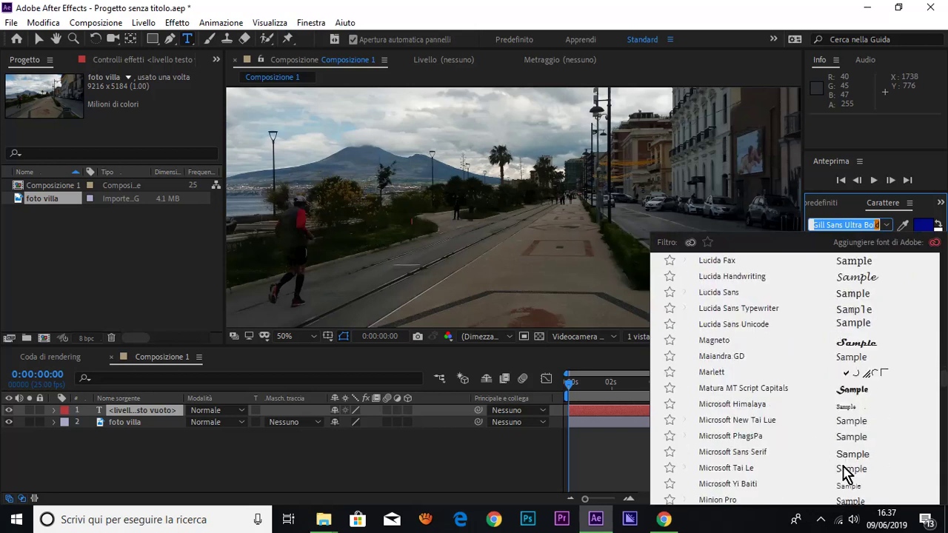
{"action": "left_click", "coordinate": [729, 470]}
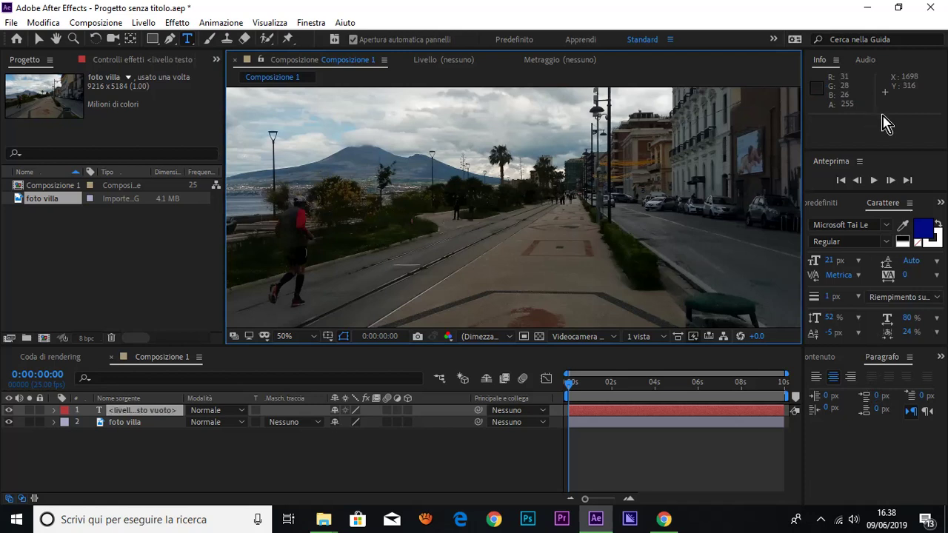
Raise the font size to 102 px and type 'castellammare di stabia' in the viewer.
{"action": "left_click_drag", "start_coordinate": [832, 265], "coordinate": [863, 263]}
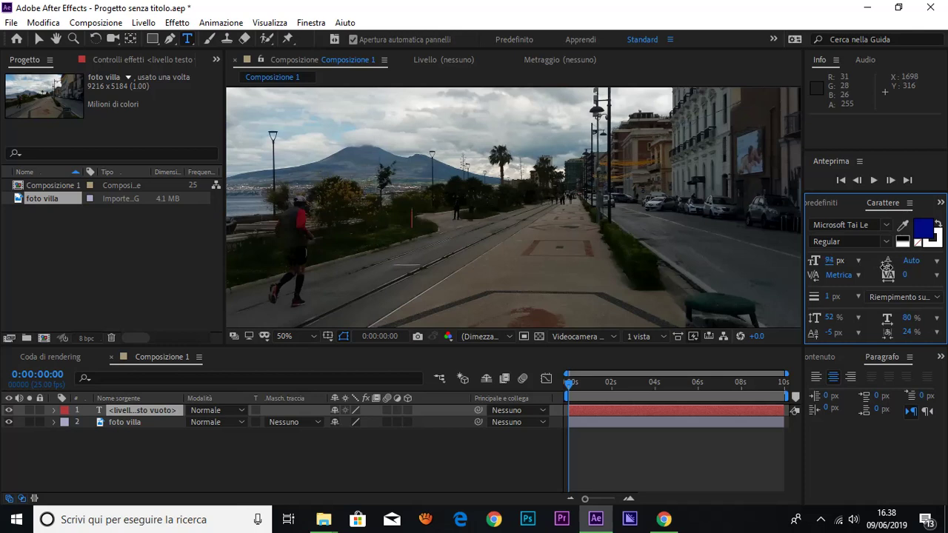
{"action": "left_click_drag", "start_coordinate": [887, 266], "coordinate": [891, 268]}
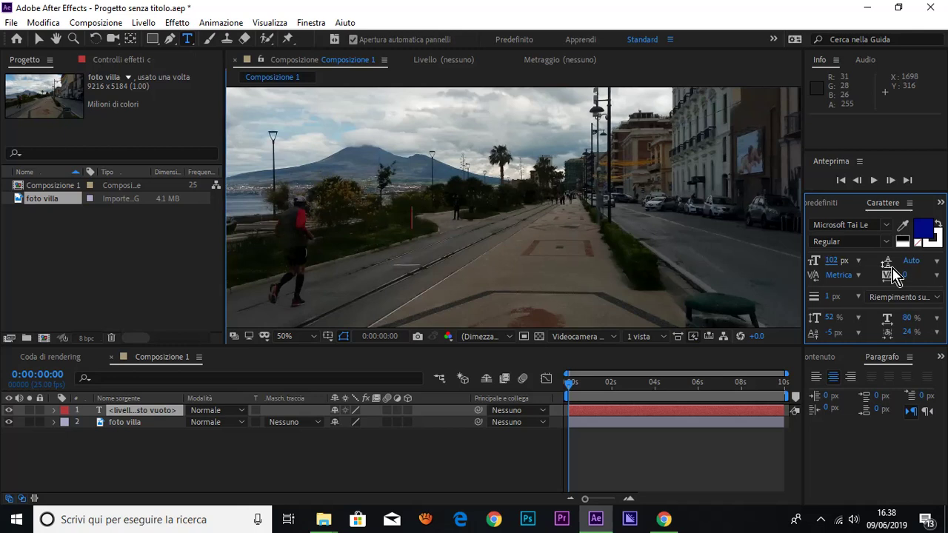
{"action": "type", "text": "ca"}
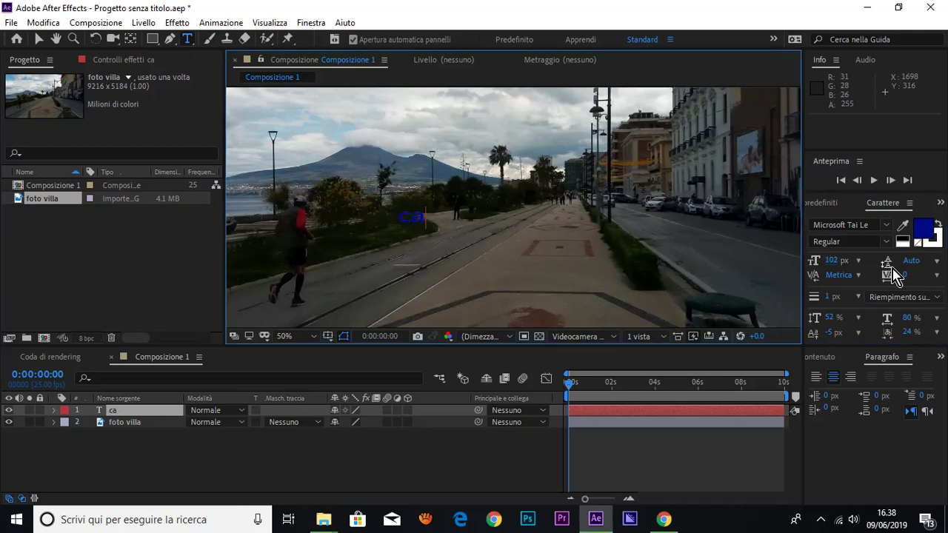
{"action": "type", "text": "stellammare "}
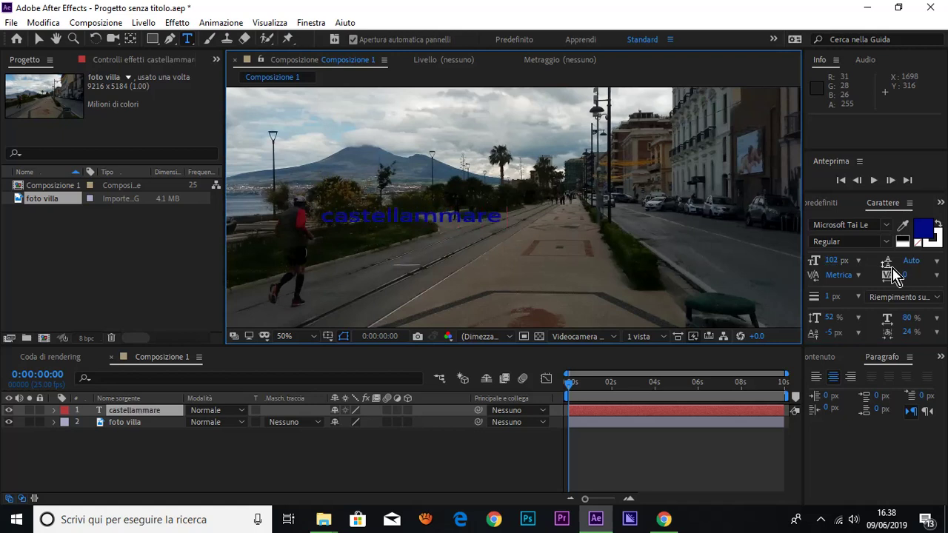
{"action": "type", "text": "di stabia"}
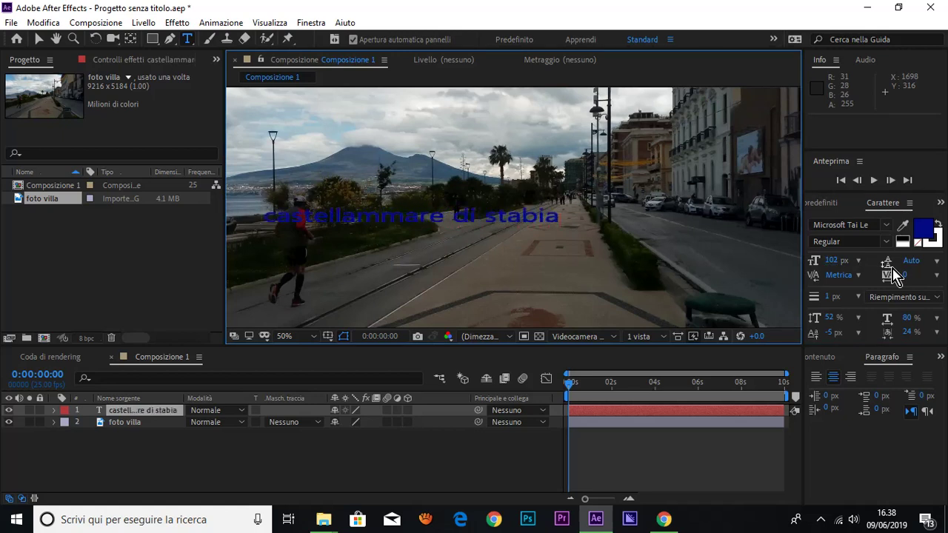
Shift the title's anchor point slightly with Pan Behind, then drag the title toward frame centre.
{"action": "left_click", "coordinate": [39, 39]}
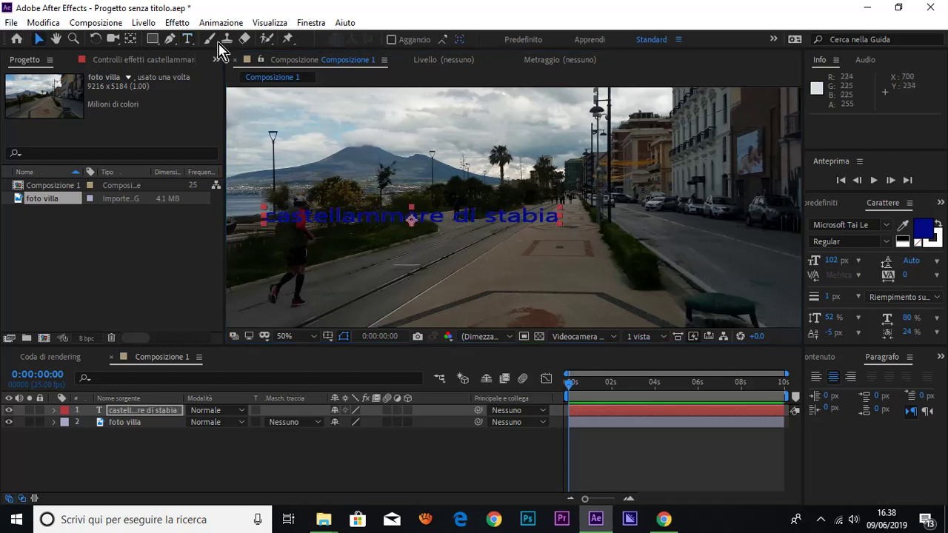
{"action": "left_click", "coordinate": [131, 39]}
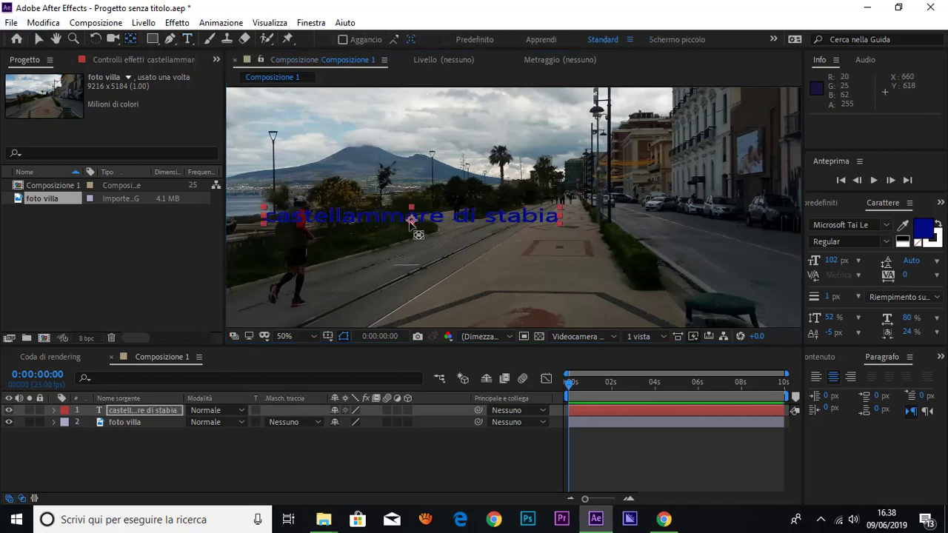
{"action": "left_click_drag", "start_coordinate": [411, 220], "coordinate": [412, 219]}
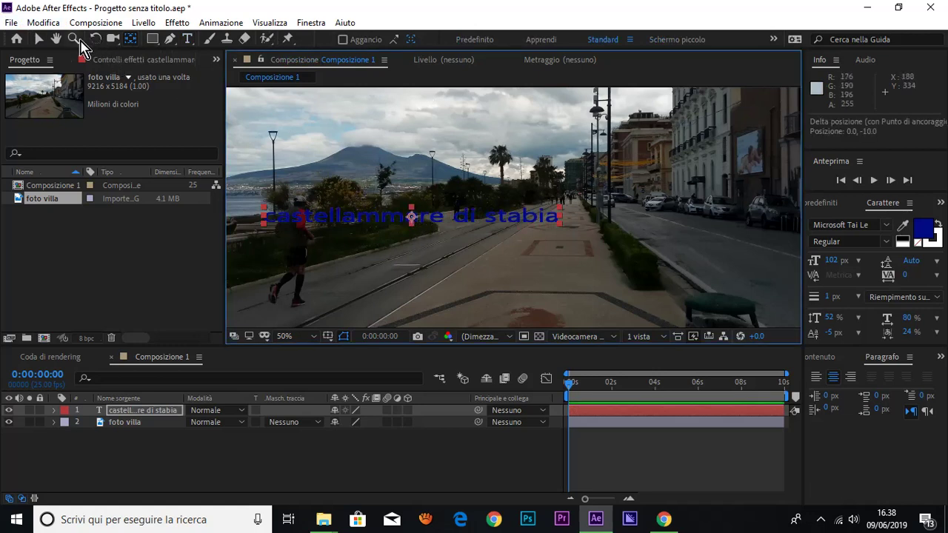
{"action": "left_click", "coordinate": [38, 39]}
{"action": "mouse_move", "coordinate": [407, 218]}
{"action": "left_mouse_down"}
{"action": "mouse_move", "coordinate": [500, 230]}
{"action": "mouse_move", "coordinate": [509, 218]}
{"action": "left_mouse_up"}
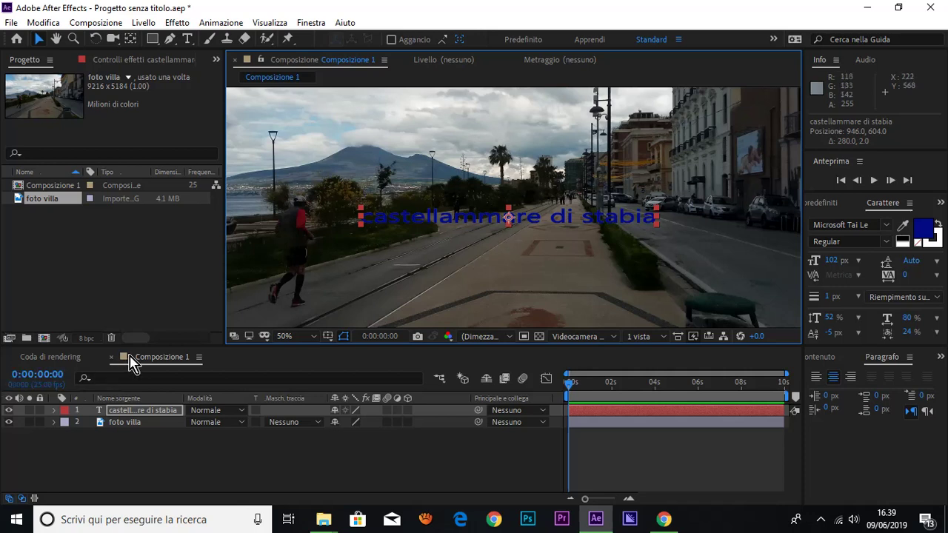
Duplicate the title with Ctrl+D and set the original's Track Matte to the copy's alpha.
{"action": "key", "text": "ctrl+d"}
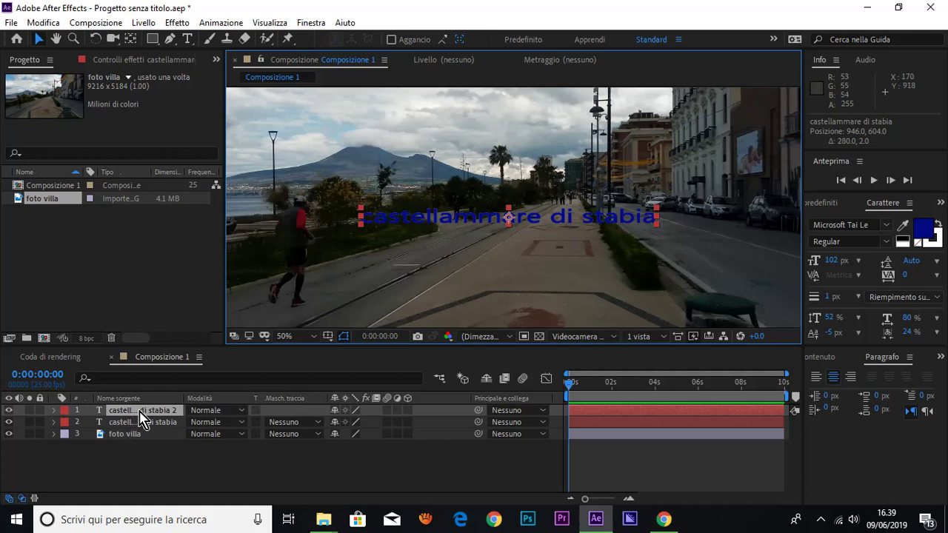
{"action": "left_click", "coordinate": [320, 423]}
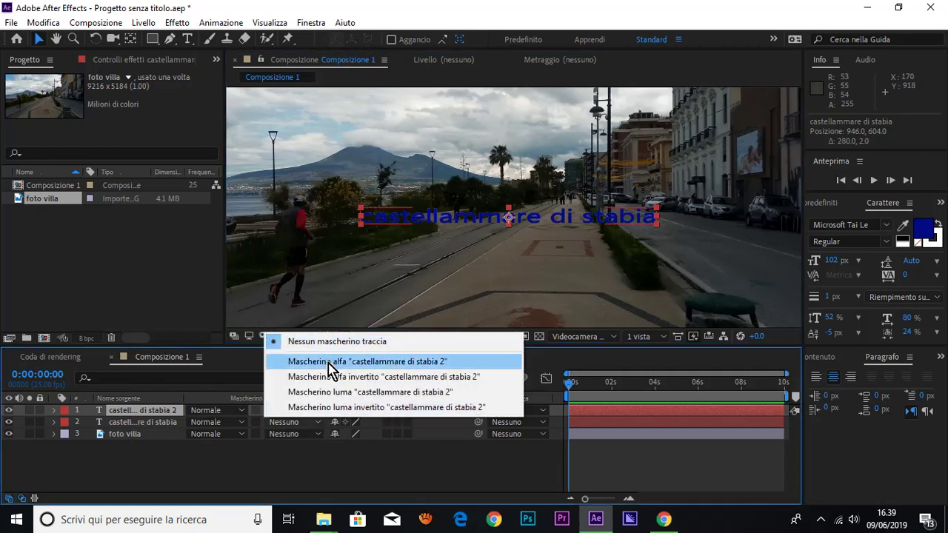
{"action": "left_click", "coordinate": [331, 365]}
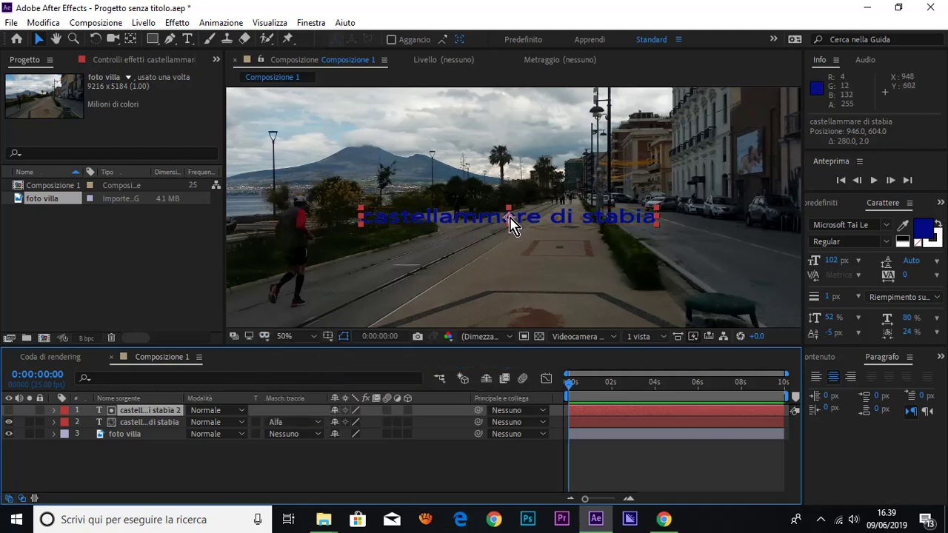
Reposition the 'castellammare di stabia 2' copy to 1010, 598 and open the lower title's matte choices.
{"action": "mouse_move", "coordinate": [512, 222]}
{"action": "left_mouse_down"}
{"action": "mouse_move", "coordinate": [511, 254]}
{"action": "mouse_move", "coordinate": [511, 198]}
{"action": "left_mouse_up"}
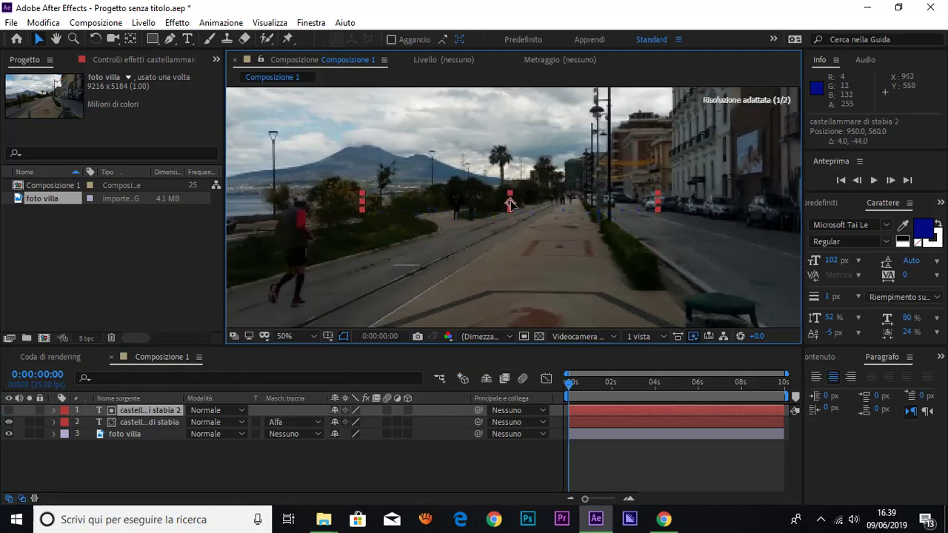
{"action": "mouse_move", "coordinate": [511, 199]}
{"action": "left_mouse_down"}
{"action": "mouse_move", "coordinate": [516, 258]}
{"action": "mouse_move", "coordinate": [511, 202]}
{"action": "left_mouse_up"}
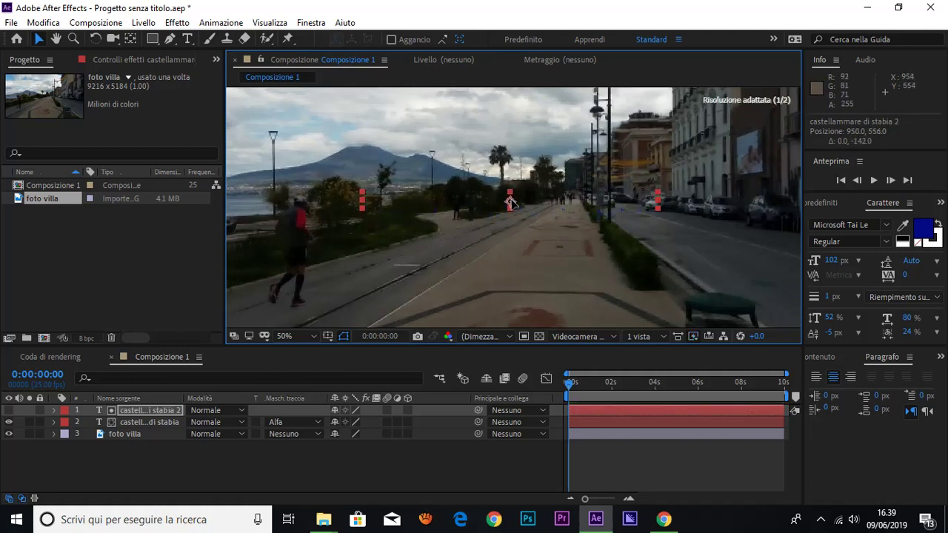
{"action": "mouse_move", "coordinate": [512, 199]}
{"action": "left_mouse_down"}
{"action": "mouse_move", "coordinate": [557, 224]}
{"action": "mouse_move", "coordinate": [476, 220]}
{"action": "mouse_move", "coordinate": [533, 226]}
{"action": "mouse_move", "coordinate": [532, 180]}
{"action": "mouse_move", "coordinate": [530, 213]}
{"action": "left_mouse_up"}
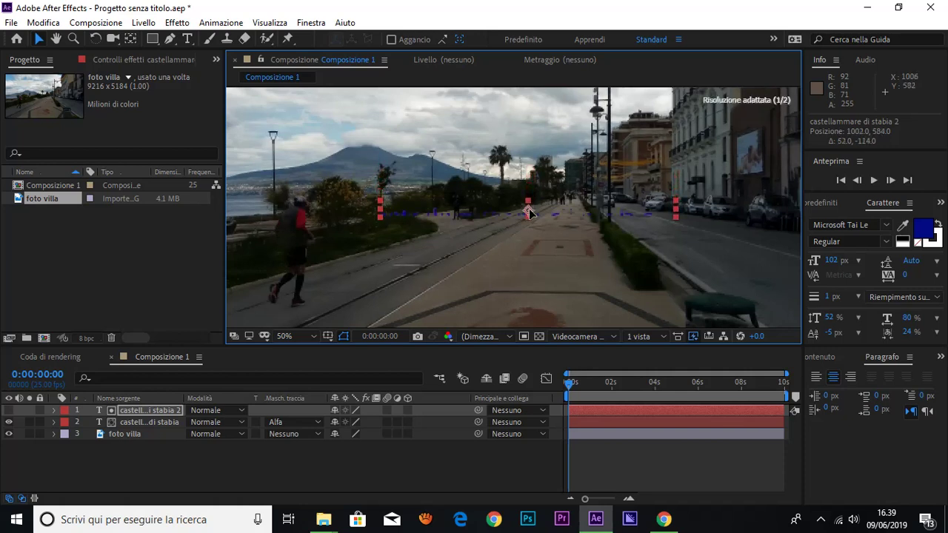
{"action": "left_click_drag", "start_coordinate": [530, 218], "coordinate": [530, 222]}
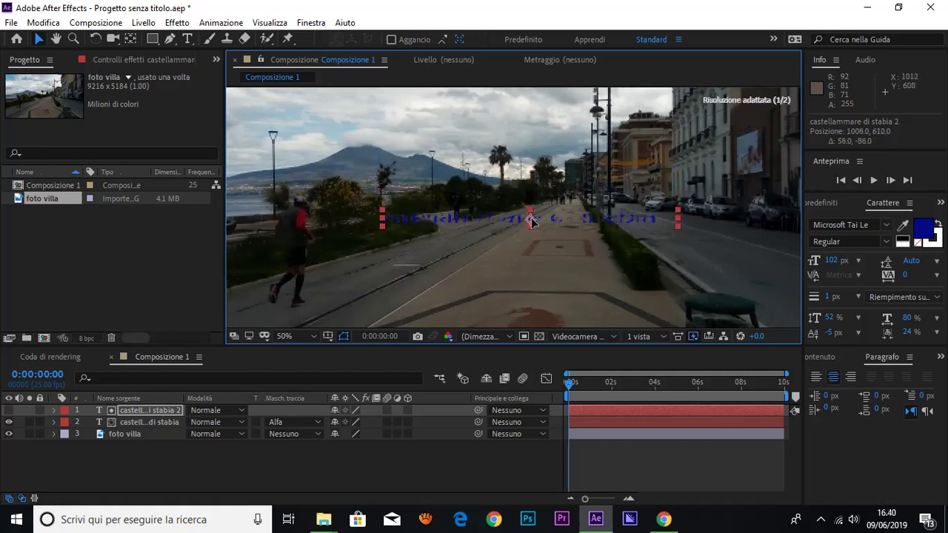
{"action": "left_click_drag", "start_coordinate": [532, 221], "coordinate": [533, 213]}
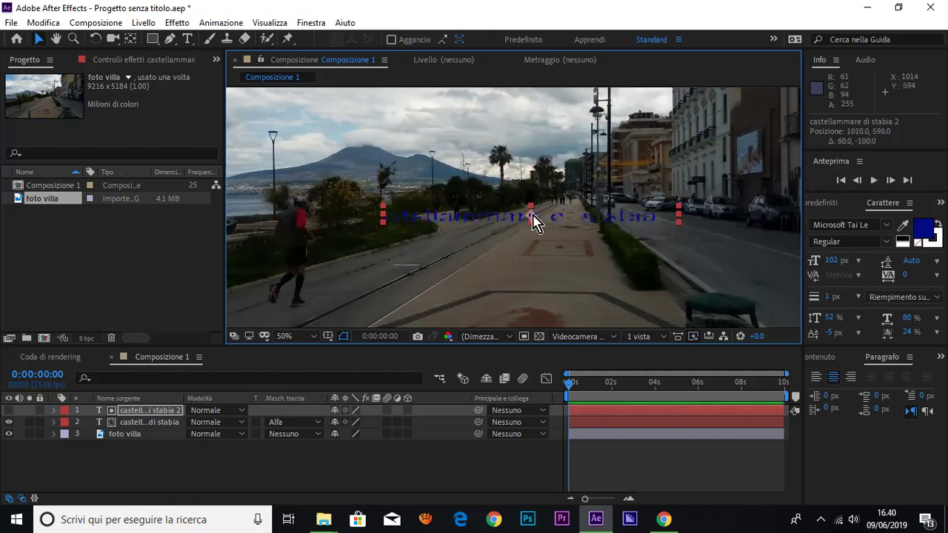
{"action": "left_click", "coordinate": [294, 433]}
Clear the lower title's track matte and drag it down to position 1036, 700.
{"action": "left_click", "coordinate": [321, 343]}
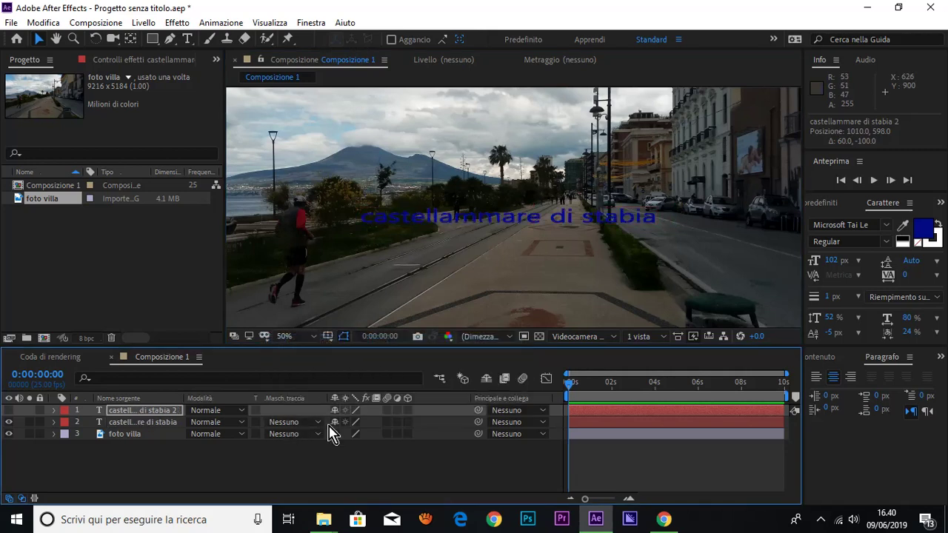
{"action": "left_click", "coordinate": [480, 223]}
{"action": "mouse_move", "coordinate": [480, 223]}
{"action": "left_mouse_down"}
{"action": "mouse_move", "coordinate": [496, 250]}
{"action": "mouse_move", "coordinate": [404, 113]}
{"action": "mouse_move", "coordinate": [392, 119]}
{"action": "mouse_move", "coordinate": [503, 222]}
{"action": "mouse_move", "coordinate": [495, 197]}
{"action": "left_mouse_up"}
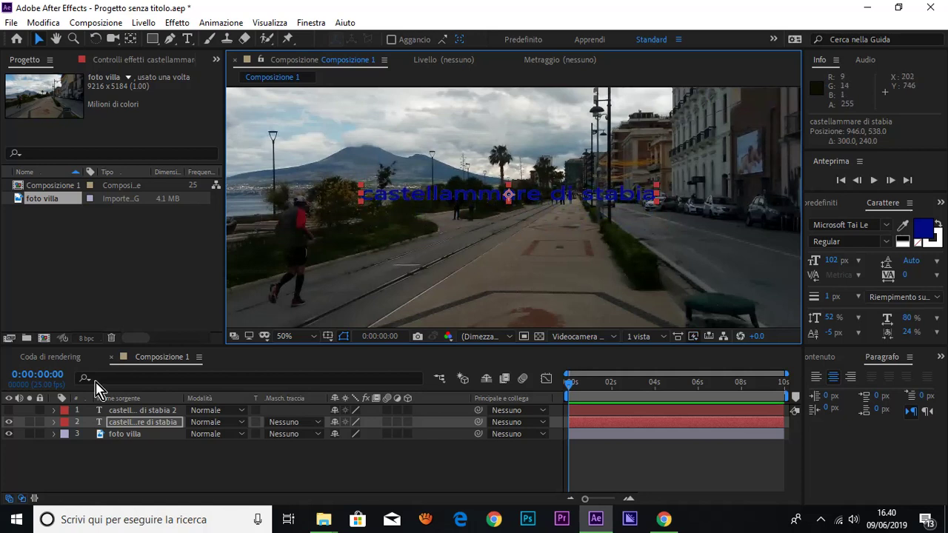
{"action": "left_click", "coordinate": [130, 412]}
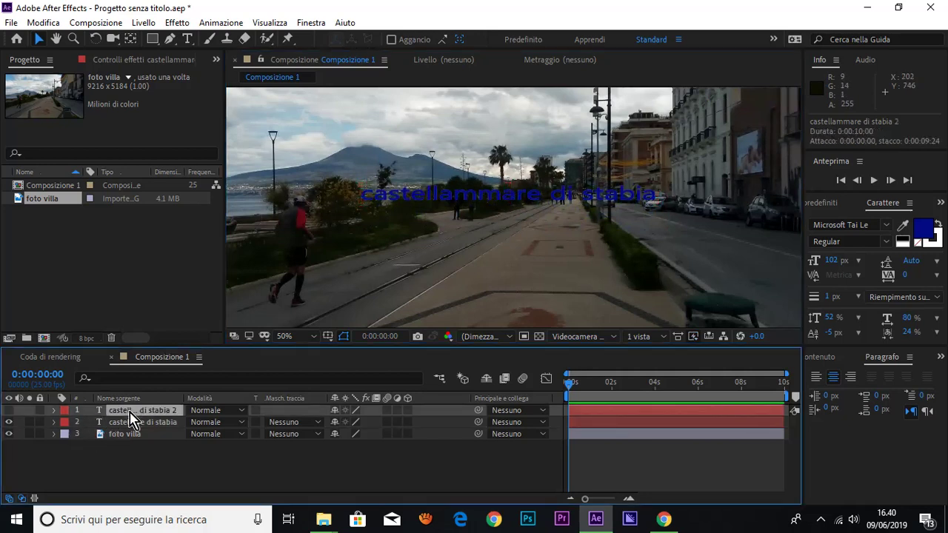
{"action": "mouse_move", "coordinate": [424, 197]}
{"action": "left_mouse_down"}
{"action": "mouse_move", "coordinate": [426, 223]}
{"action": "mouse_move", "coordinate": [429, 215]}
{"action": "left_mouse_up"}
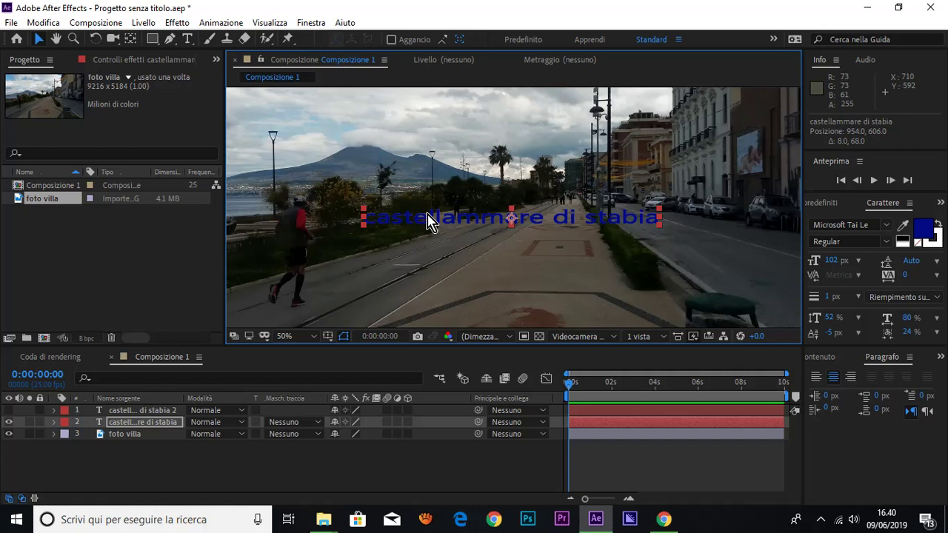
{"action": "left_click_drag", "start_coordinate": [428, 222], "coordinate": [545, 253]}
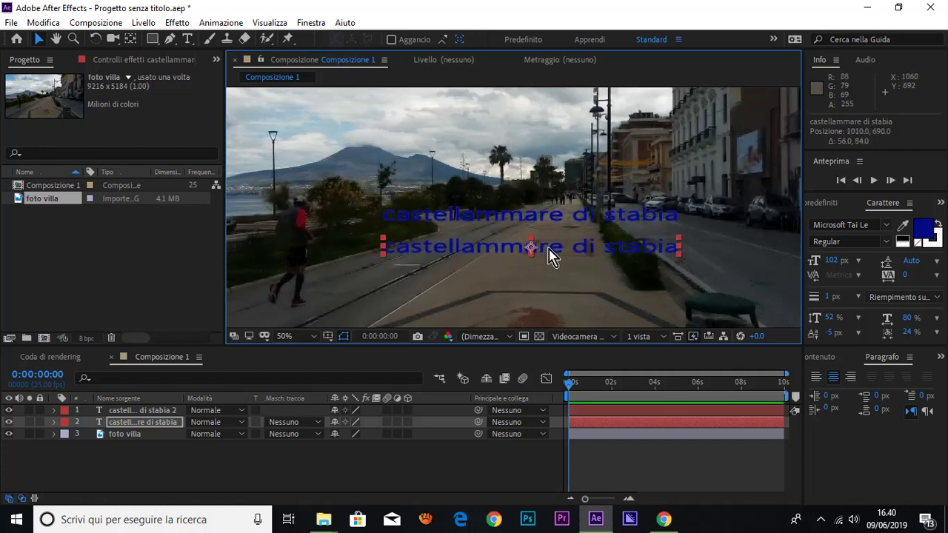
{"action": "left_click_drag", "start_coordinate": [545, 253], "coordinate": [559, 259]}
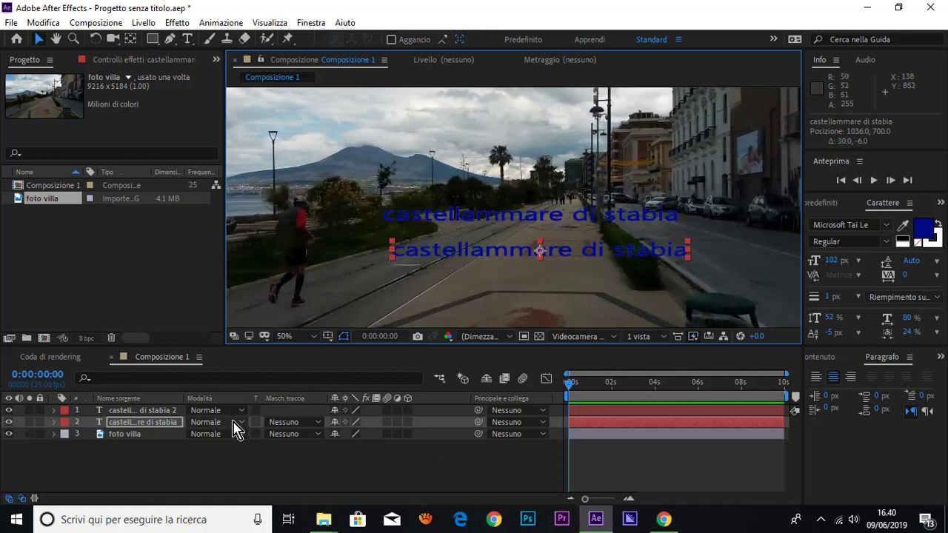
Set the lower title's matte back to Alpha, reposition it, then show and raise the top title.
{"action": "left_click", "coordinate": [317, 423]}
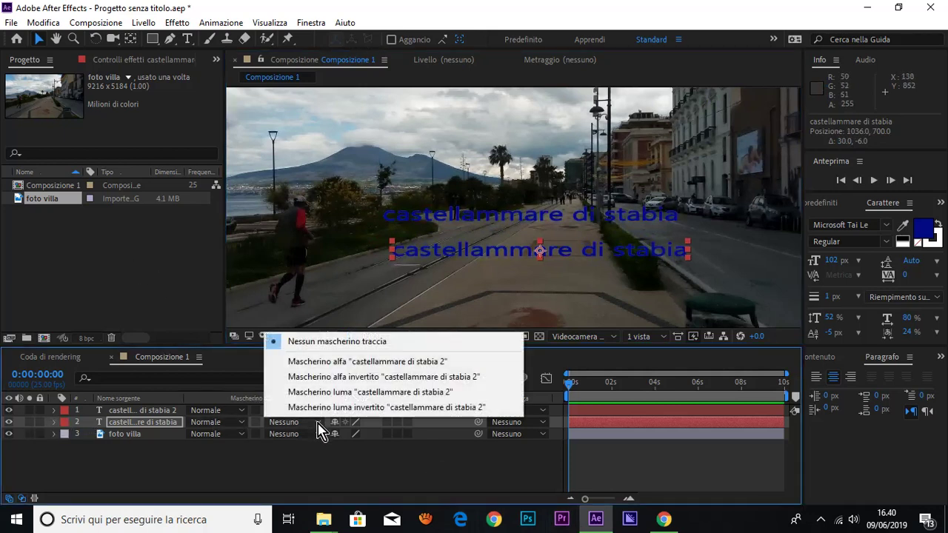
{"action": "left_click", "coordinate": [331, 362]}
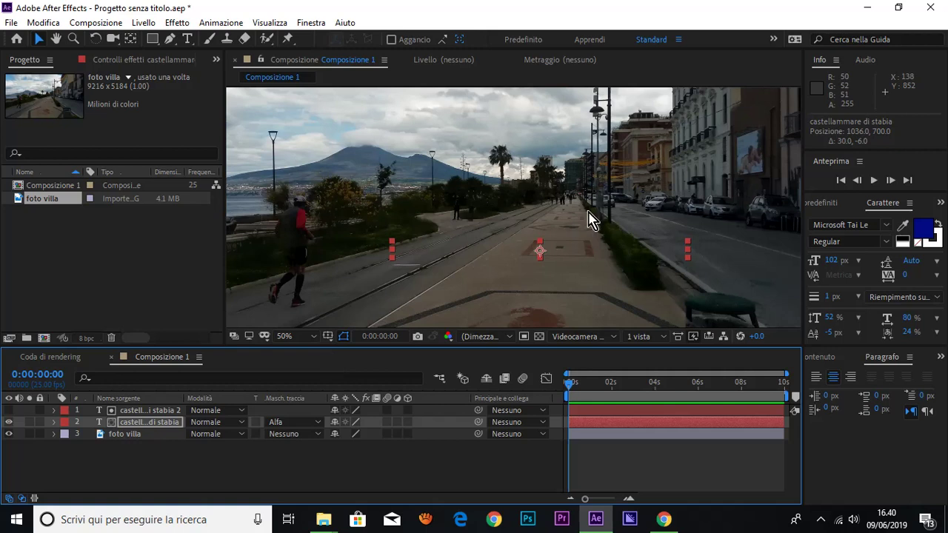
{"action": "mouse_move", "coordinate": [524, 250]}
{"action": "left_mouse_down"}
{"action": "mouse_move", "coordinate": [515, 195]}
{"action": "mouse_move", "coordinate": [517, 251]}
{"action": "left_mouse_up"}
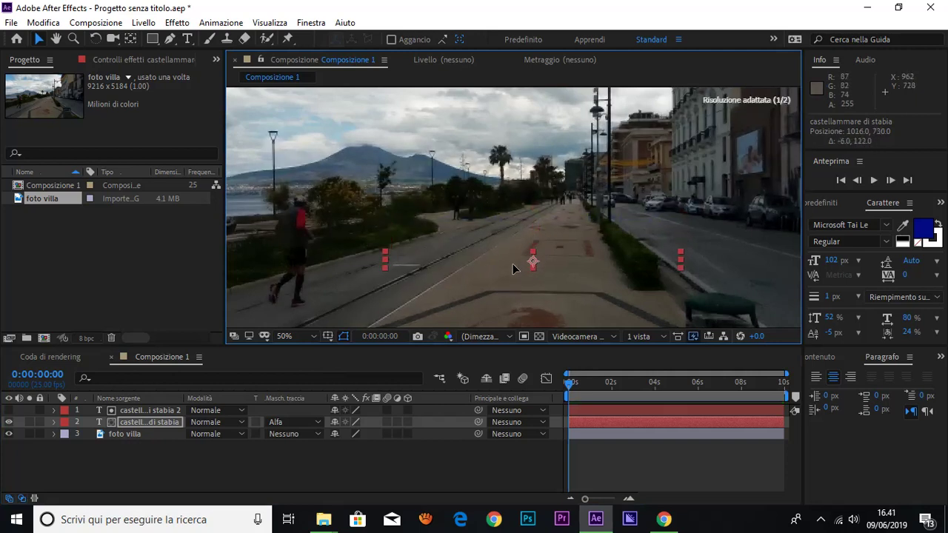
{"action": "left_click_drag", "start_coordinate": [517, 245], "coordinate": [499, 263]}
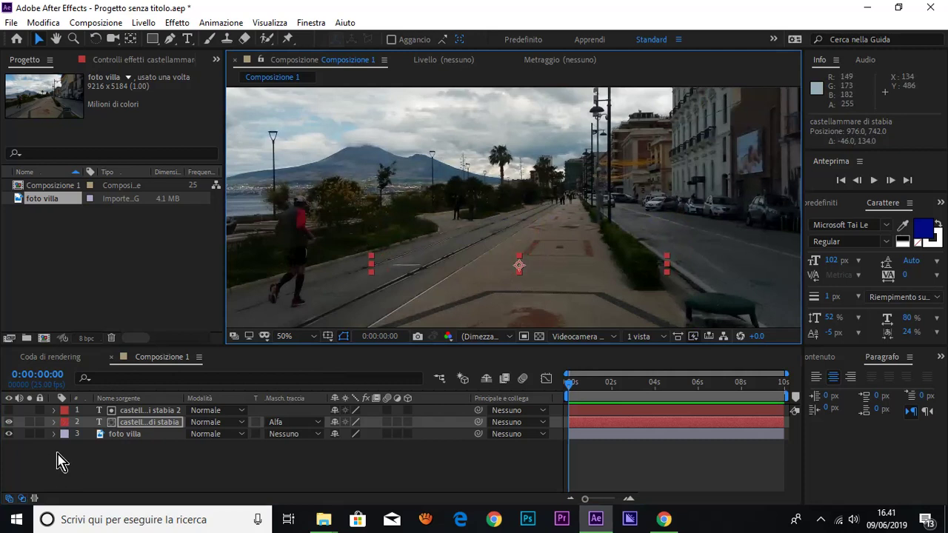
{"action": "left_click", "coordinate": [8, 410]}
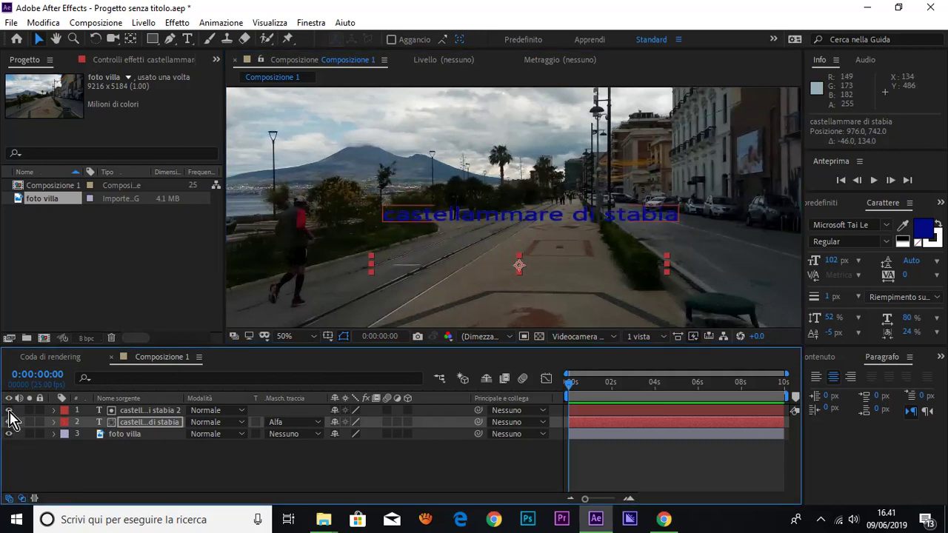
{"action": "mouse_move", "coordinate": [490, 222]}
{"action": "left_mouse_down"}
{"action": "mouse_move", "coordinate": [484, 185]}
{"action": "mouse_move", "coordinate": [481, 248]}
{"action": "mouse_move", "coordinate": [483, 222]}
{"action": "left_mouse_up"}
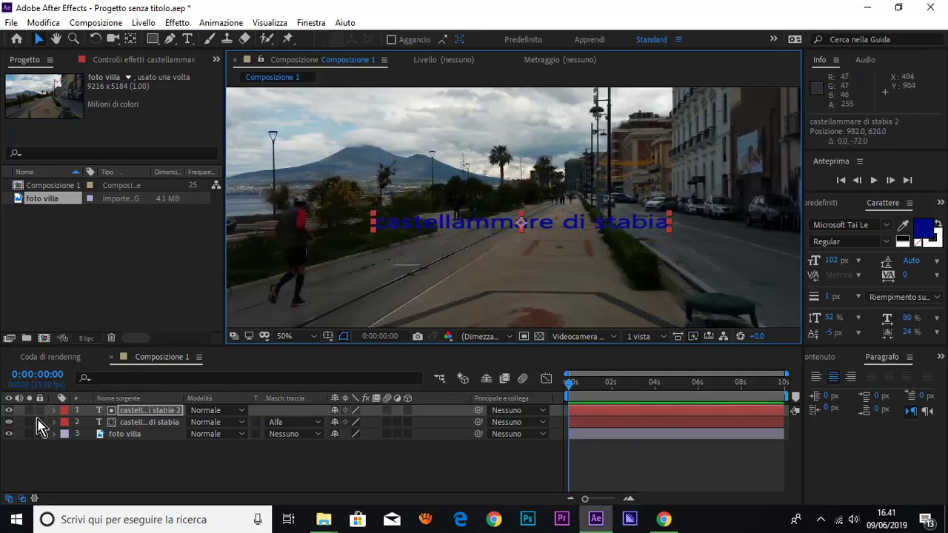
Set the lower title's track matte to none and nudge the top title to 974, 638.
{"action": "left_click", "coordinate": [277, 423]}
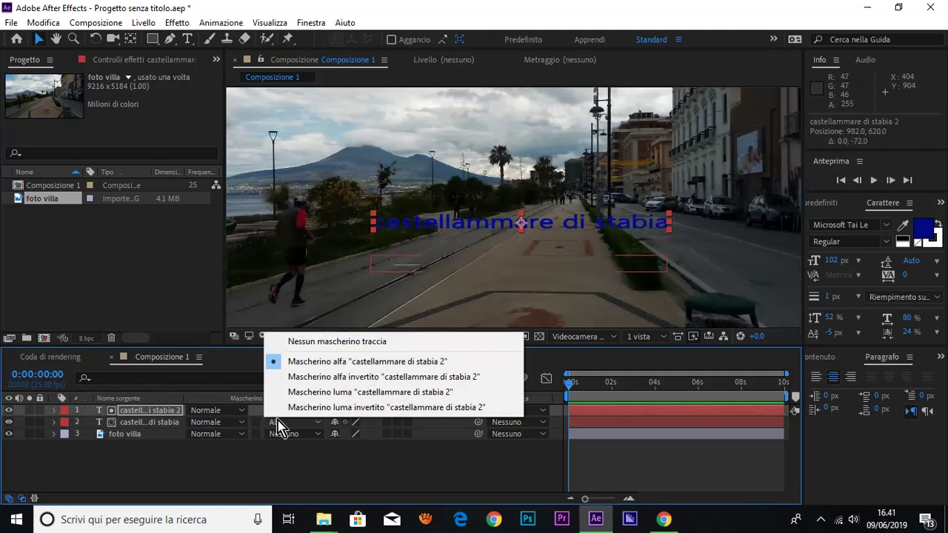
{"action": "left_click", "coordinate": [326, 341]}
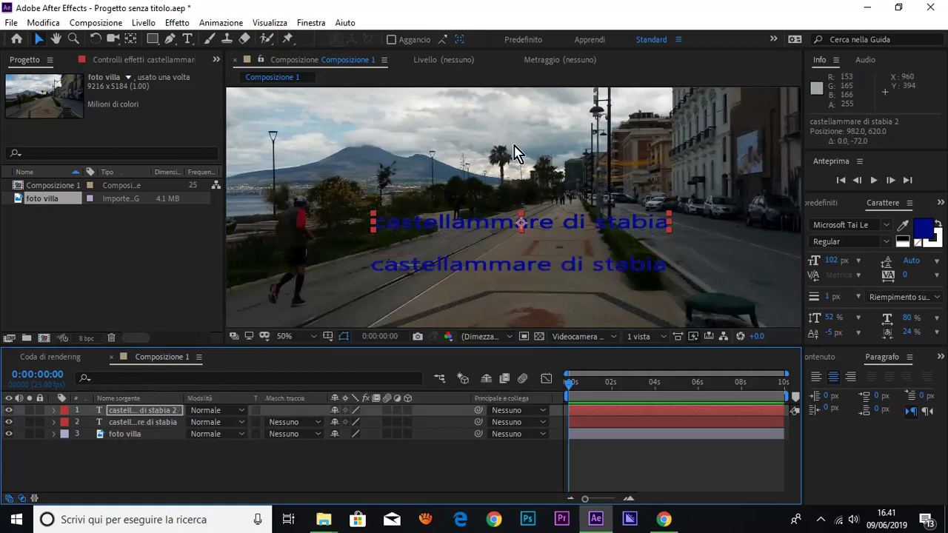
{"action": "mouse_move", "coordinate": [534, 221]}
{"action": "left_mouse_down"}
{"action": "mouse_move", "coordinate": [539, 208]}
{"action": "mouse_move", "coordinate": [518, 223]}
{"action": "mouse_move", "coordinate": [528, 232]}
{"action": "left_mouse_up"}
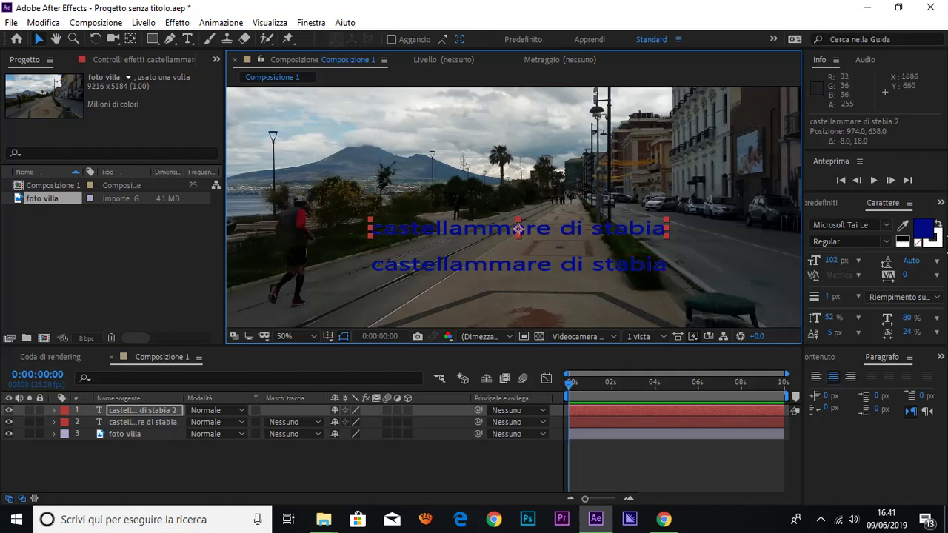
Change the title fill to a brighter blue and drag the top title off-frame left to -468, 620.
{"action": "left_click", "coordinate": [926, 228]}
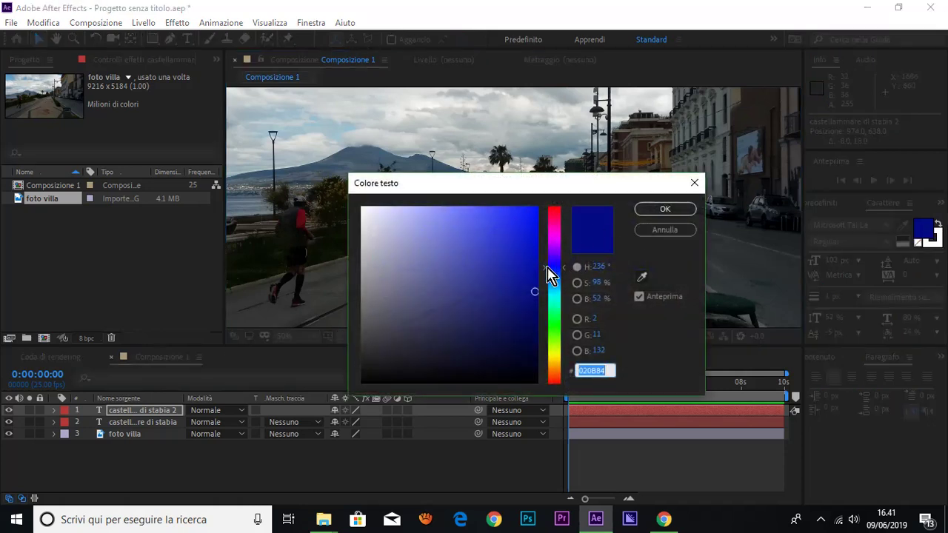
{"action": "left_click_drag", "start_coordinate": [535, 296], "coordinate": [533, 215]}
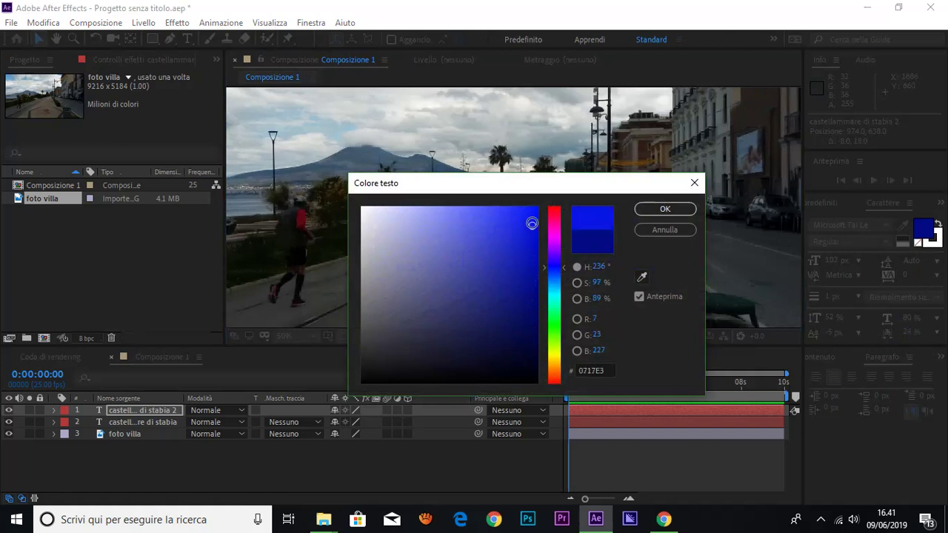
{"action": "left_click", "coordinate": [665, 210]}
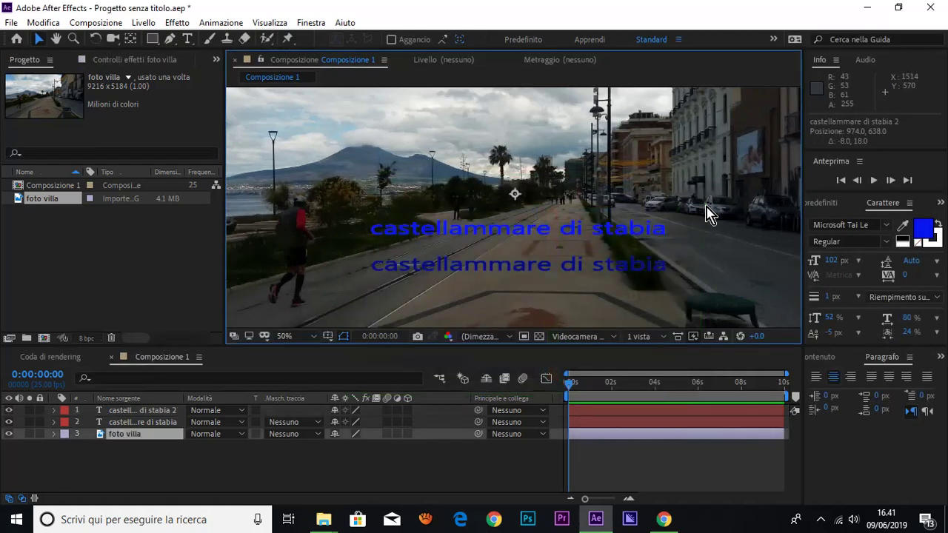
{"action": "left_click", "coordinate": [125, 452]}
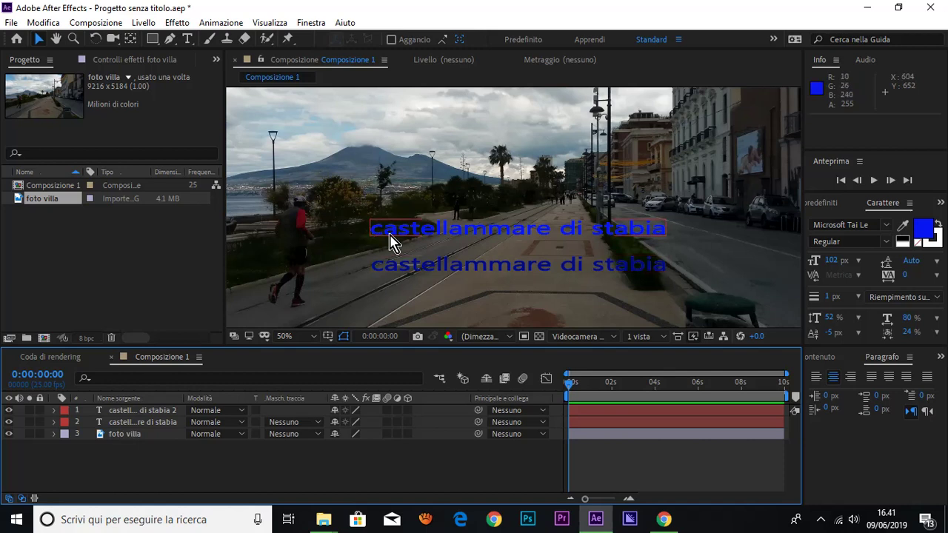
{"action": "mouse_move", "coordinate": [508, 237]}
{"action": "left_mouse_down"}
{"action": "mouse_move", "coordinate": [39, 223]}
{"action": "mouse_move", "coordinate": [59, 230]}
{"action": "left_mouse_up"}
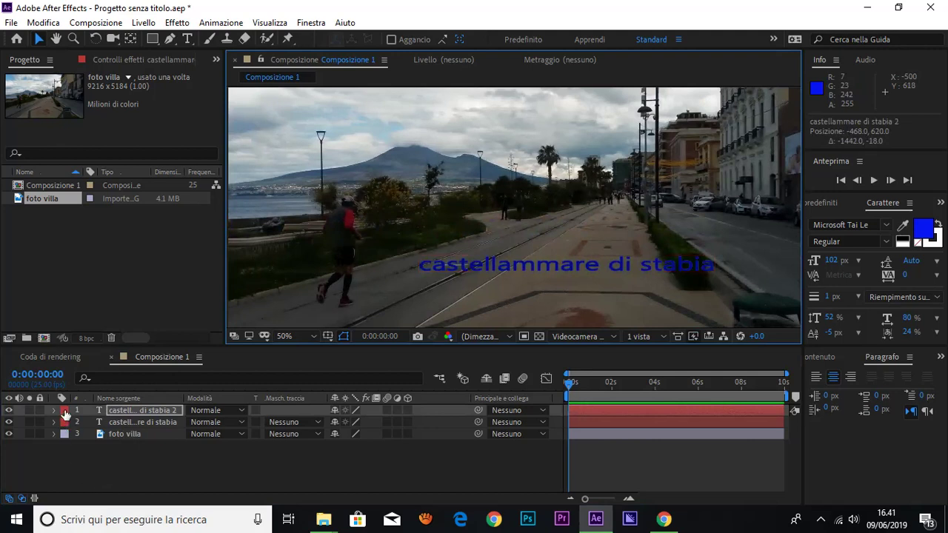
Keyframe the 'castellammare di stabia 2' Position at the start and at 0:00:03:21 (-653, 721).
{"action": "key", "text": "p"}
{"action": "left_click", "coordinate": [126, 415]}
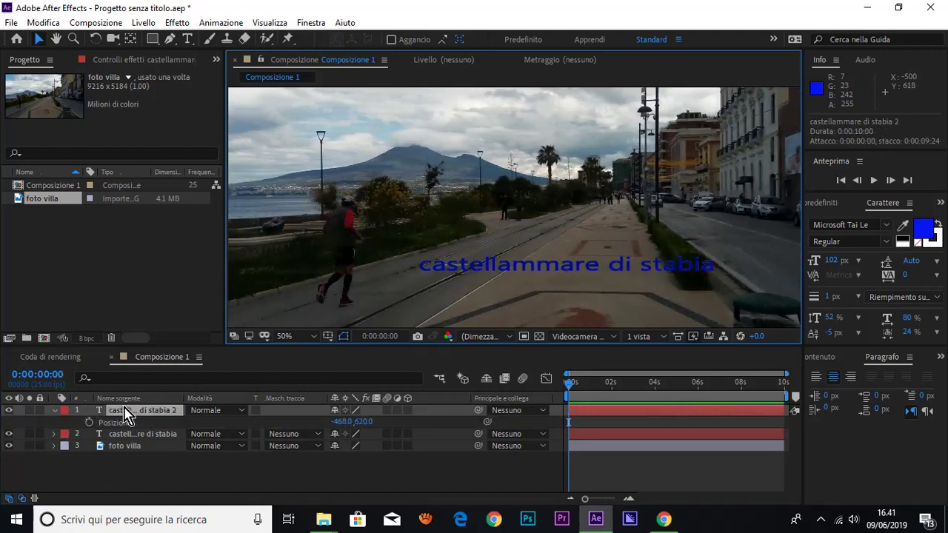
{"action": "key", "text": "p"}
{"action": "key", "text": "p"}
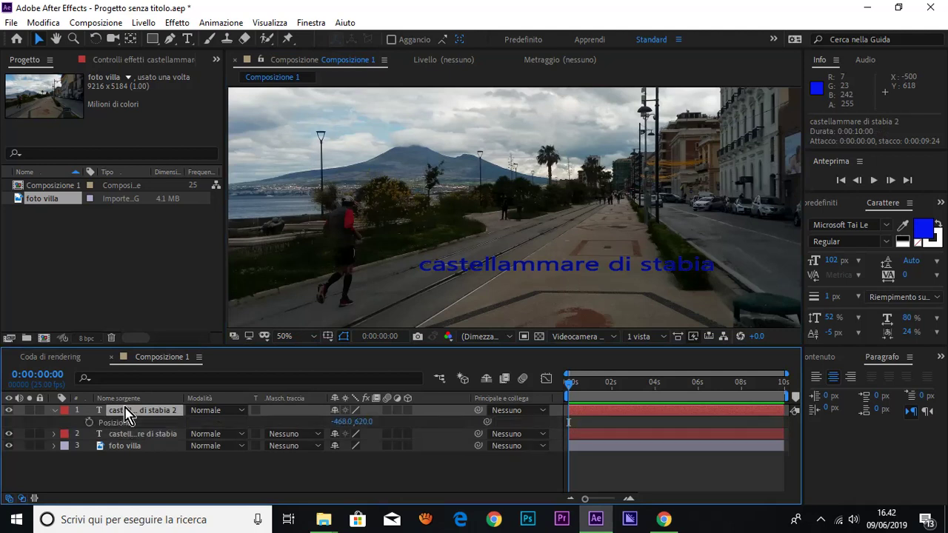
{"action": "left_click", "coordinate": [88, 422]}
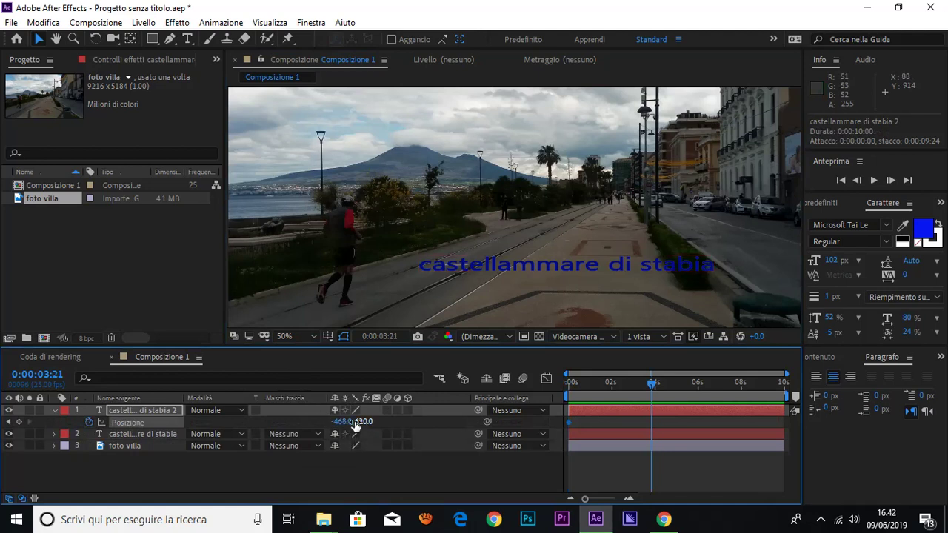
{"action": "left_click_drag", "start_coordinate": [369, 421], "coordinate": [519, 421]}
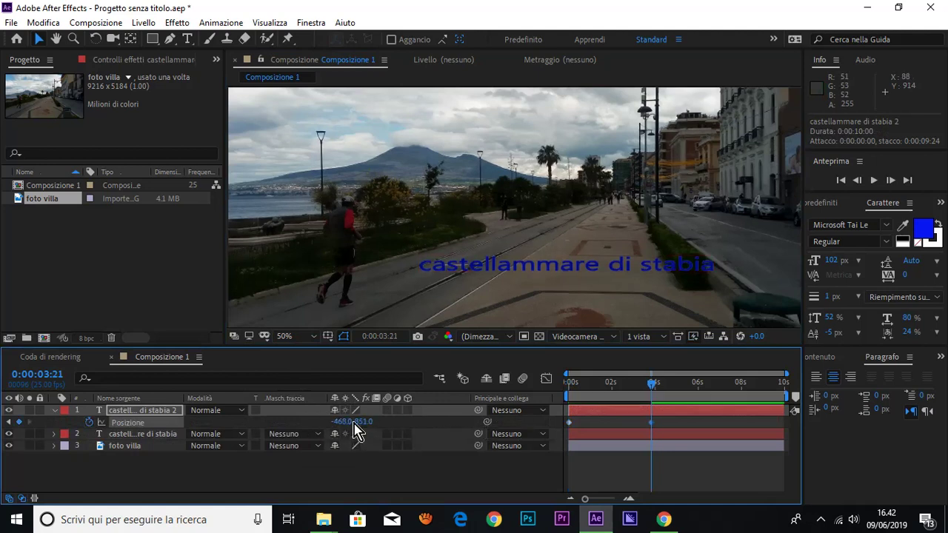
{"action": "mouse_move", "coordinate": [364, 422]}
{"action": "left_mouse_down"}
{"action": "mouse_move", "coordinate": [303, 423]}
{"action": "mouse_move", "coordinate": [377, 429]}
{"action": "mouse_move", "coordinate": [302, 421]}
{"action": "left_mouse_up"}
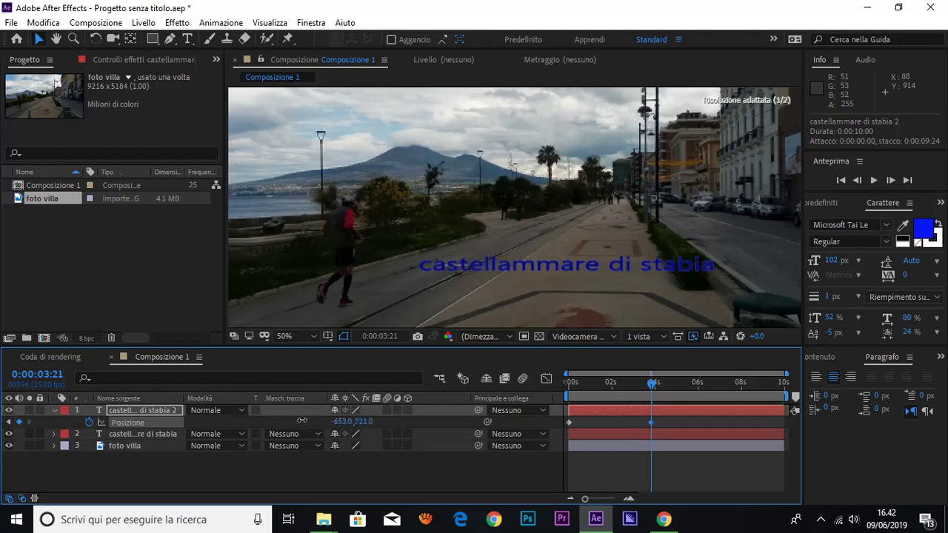
Clear the top title's earlier position keyframes and shift it slightly right, still off-frame.
{"action": "scroll", "coordinate": [409, 154], "scroll_direction": "down", "scroll_amount": 2}
{"action": "scroll", "coordinate": [408, 154], "scroll_direction": "down", "scroll_amount": 2}
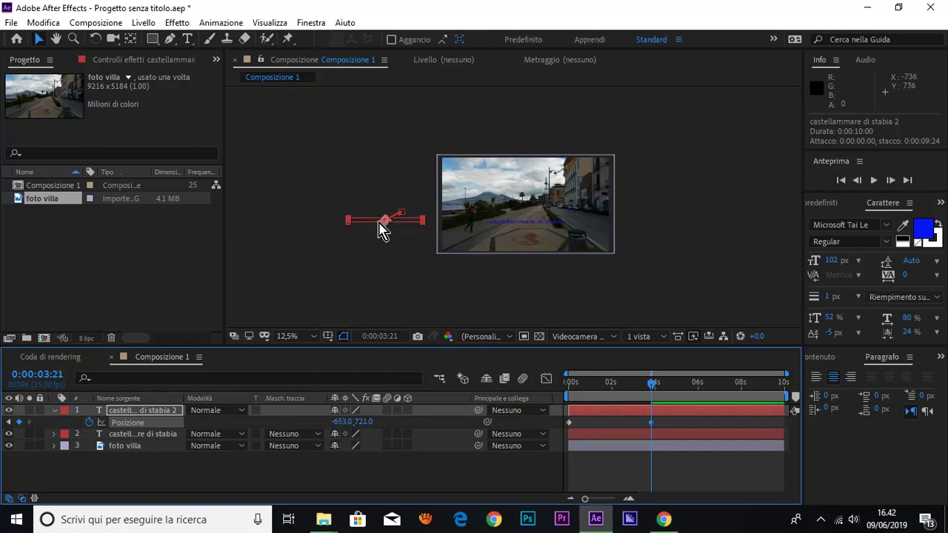
{"action": "left_click", "coordinate": [89, 422]}
{"action": "left_click_drag", "start_coordinate": [385, 220], "coordinate": [396, 221]}
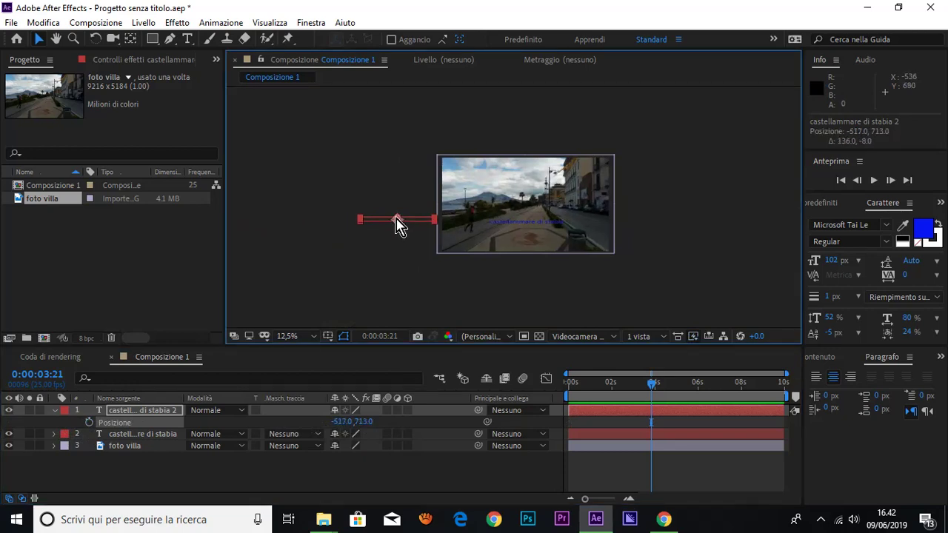
{"action": "left_click", "coordinate": [89, 421]}
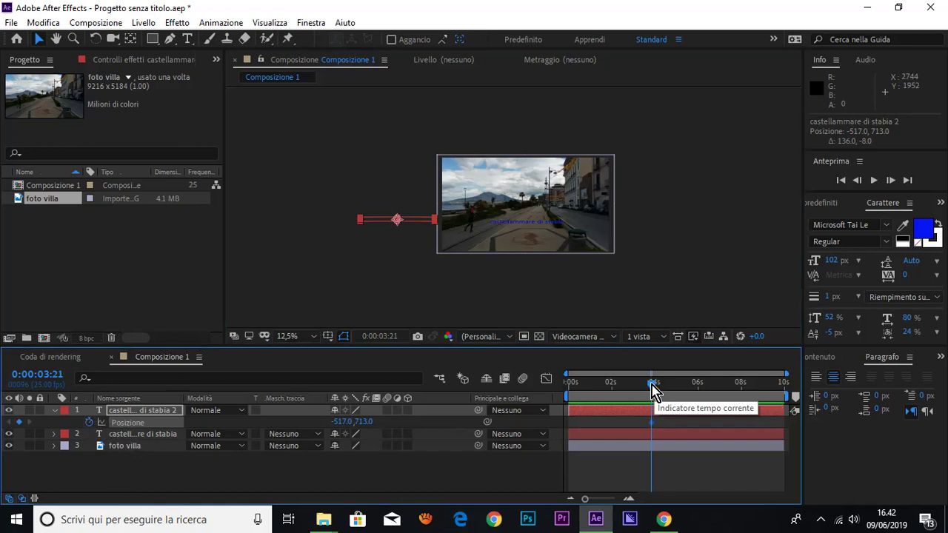
{"action": "left_click", "coordinate": [89, 421]}
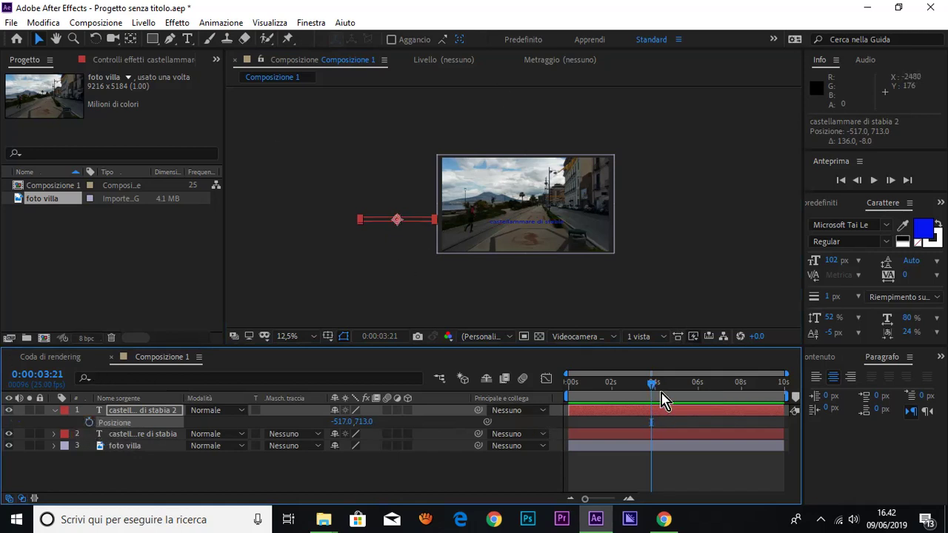
Keyframe the title off-frame at 0s and bring it into the photo at 987, 513 by 0:00:04:00.
{"action": "left_click_drag", "start_coordinate": [652, 383], "coordinate": [572, 400]}
{"action": "left_click", "coordinate": [89, 421]}
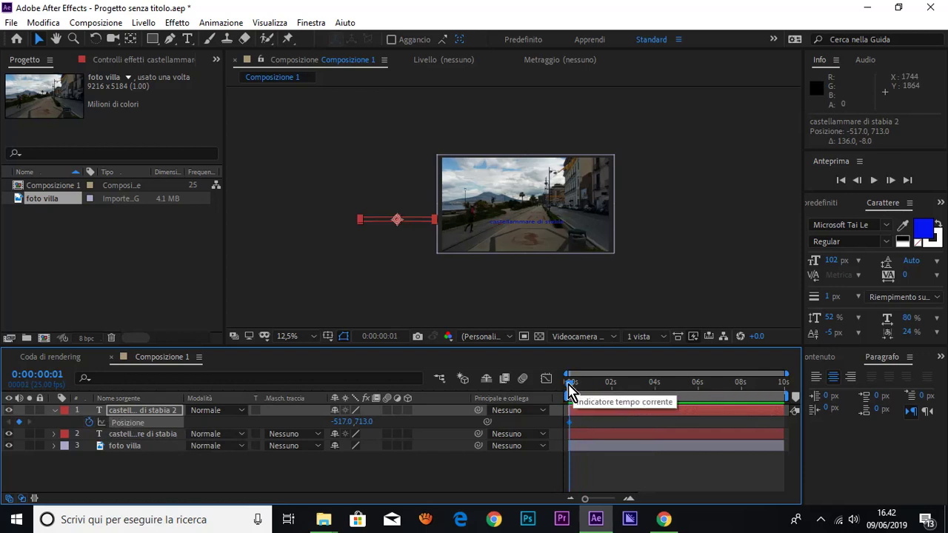
{"action": "left_click_drag", "start_coordinate": [570, 386], "coordinate": [655, 384]}
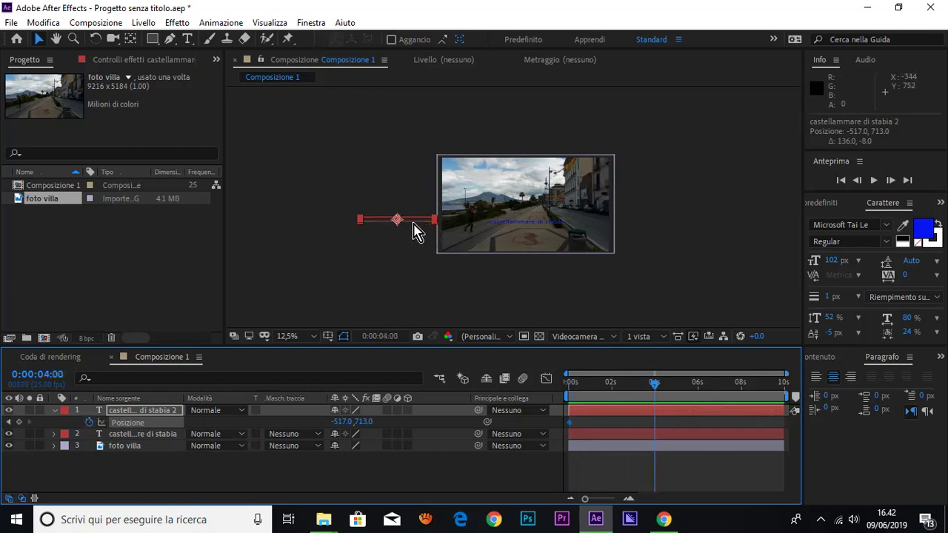
{"action": "left_click_drag", "start_coordinate": [396, 219], "coordinate": [528, 205]}
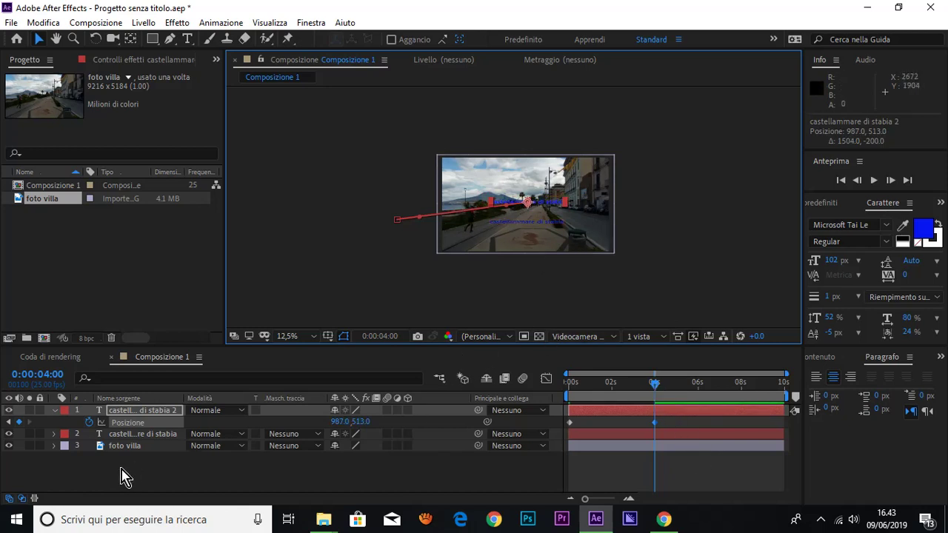
{"action": "left_click", "coordinate": [126, 435]}
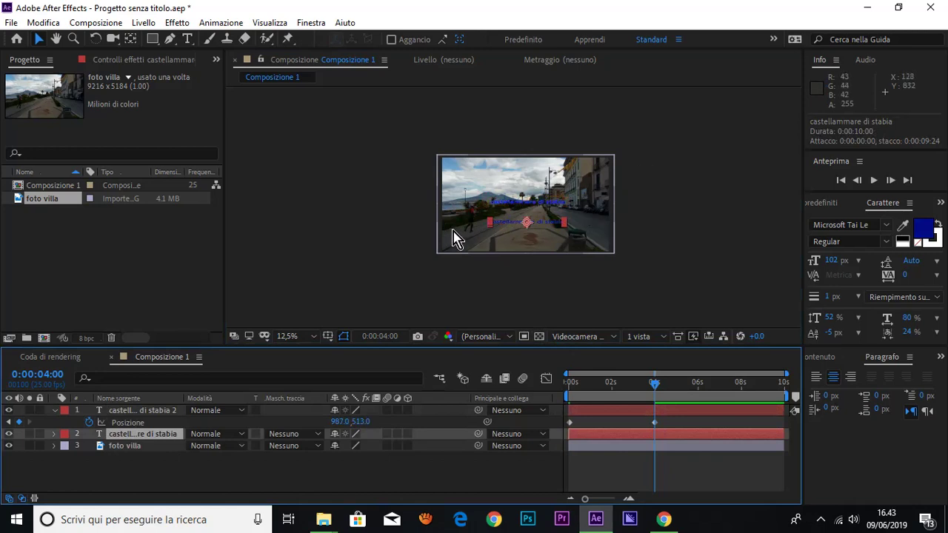
Keyframe 'castellammare di stabia' off-frame right at 2736, 726, landing at 960, 718 at 0:00:03:24.
{"action": "left_click", "coordinate": [153, 411]}
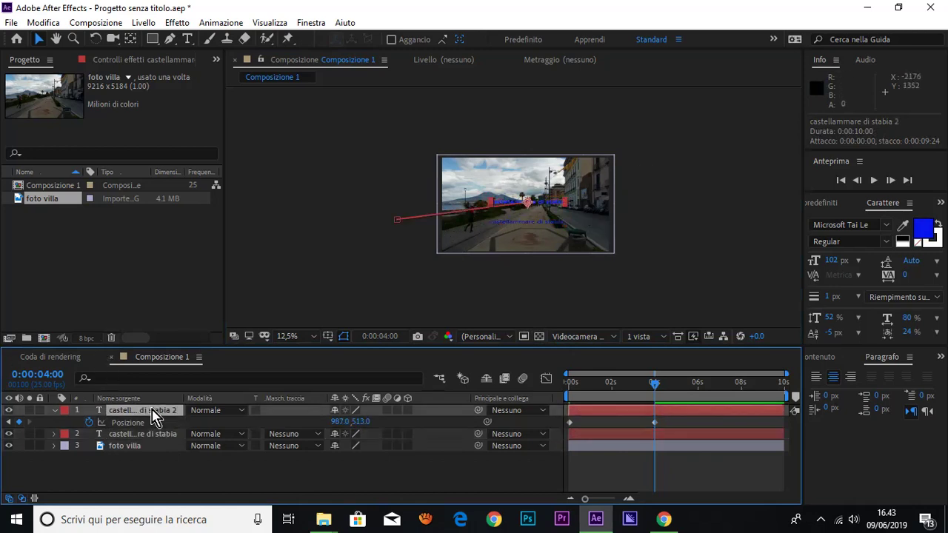
{"action": "left_click", "coordinate": [148, 435]}
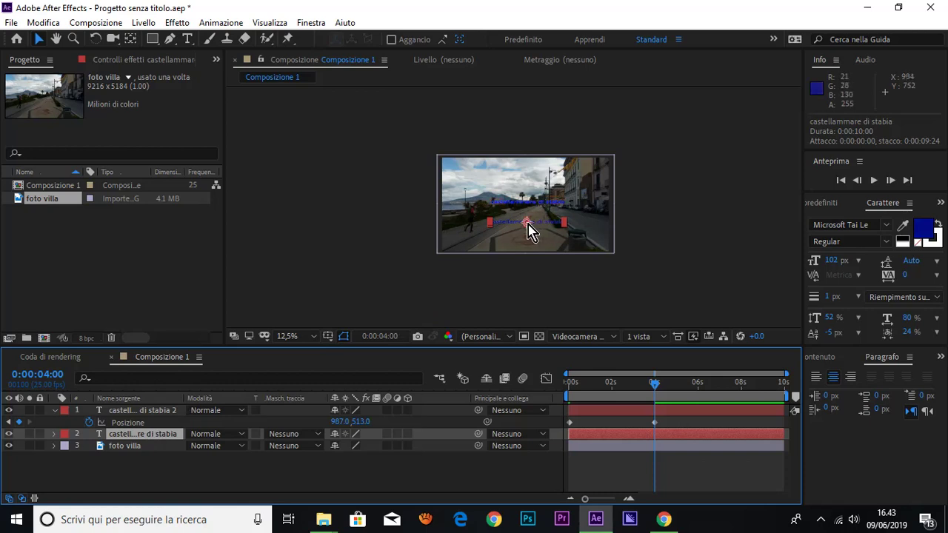
{"action": "left_click_drag", "start_coordinate": [527, 223], "coordinate": [680, 221]}
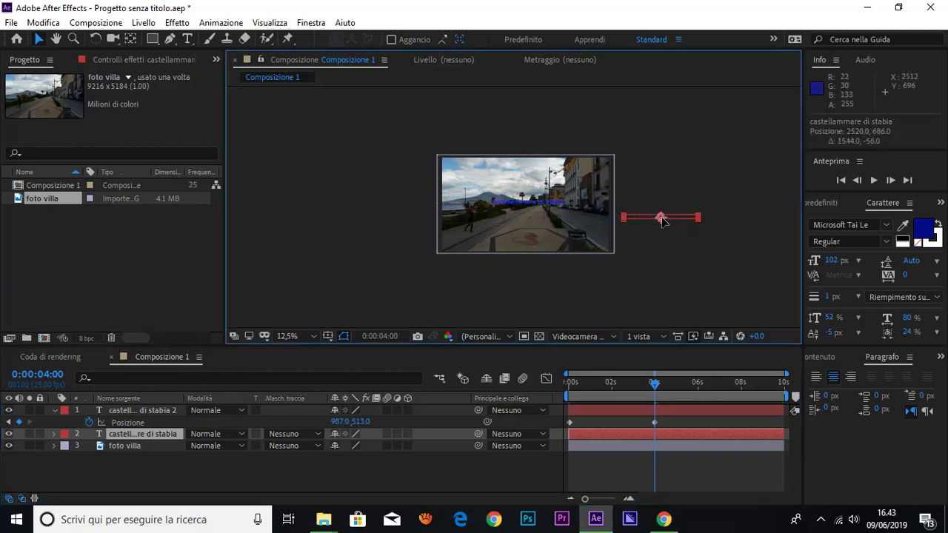
{"action": "left_click_drag", "start_coordinate": [656, 385], "coordinate": [563, 404]}
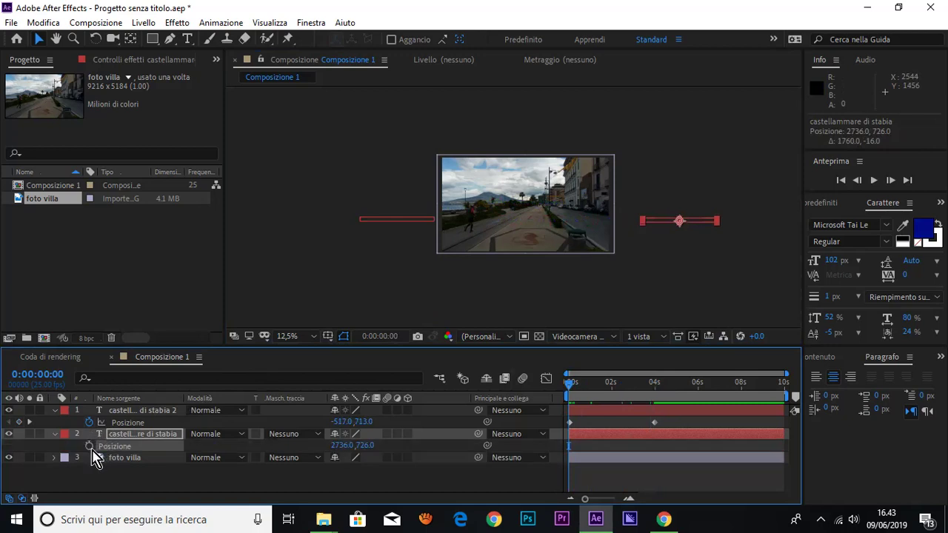
{"action": "left_click", "coordinate": [89, 446]}
{"action": "left_click_drag", "start_coordinate": [570, 386], "coordinate": [655, 393]}
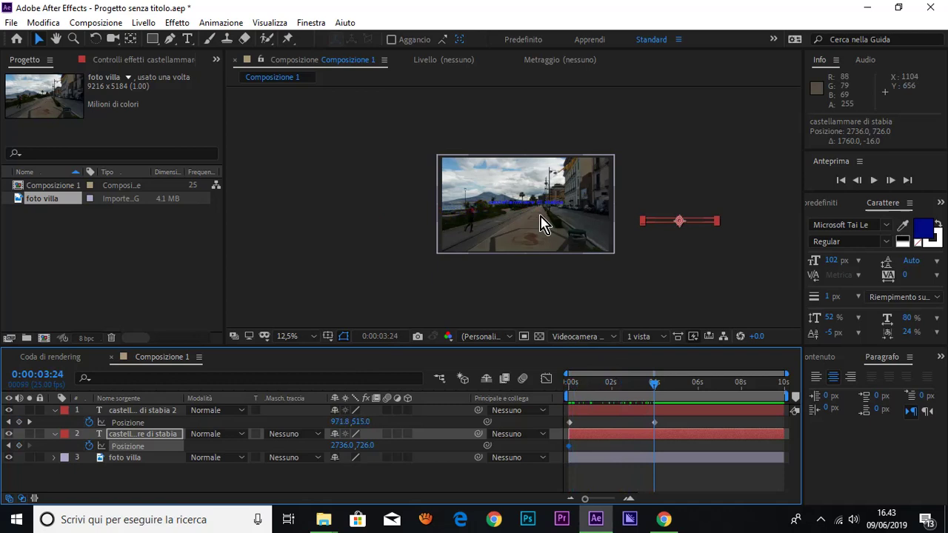
{"action": "left_click_drag", "start_coordinate": [685, 222], "coordinate": [528, 222]}
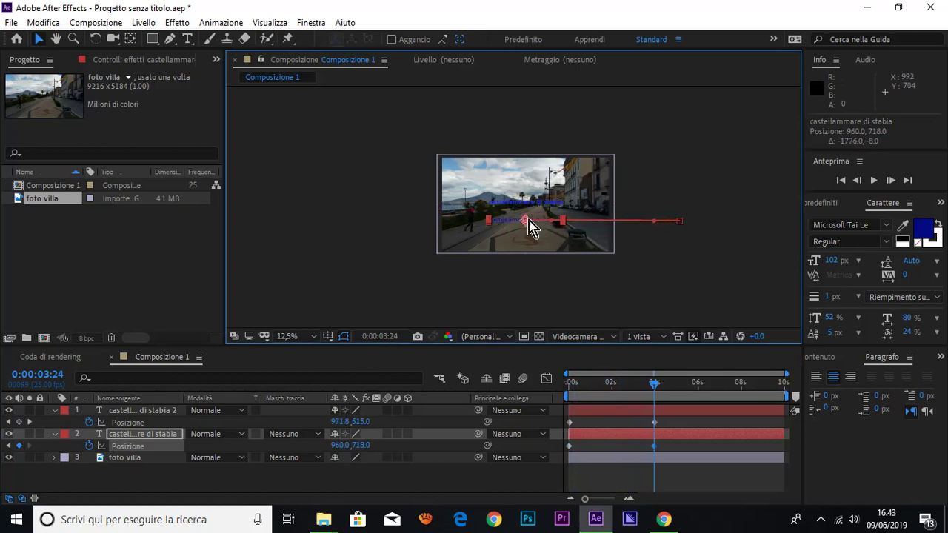
{"action": "key", "text": "period"}
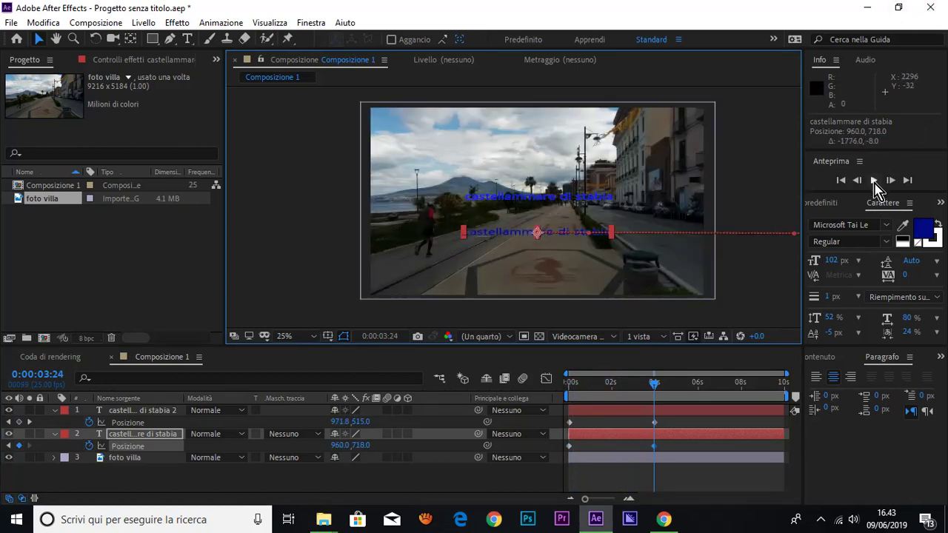
{"action": "left_click", "coordinate": [875, 180]}
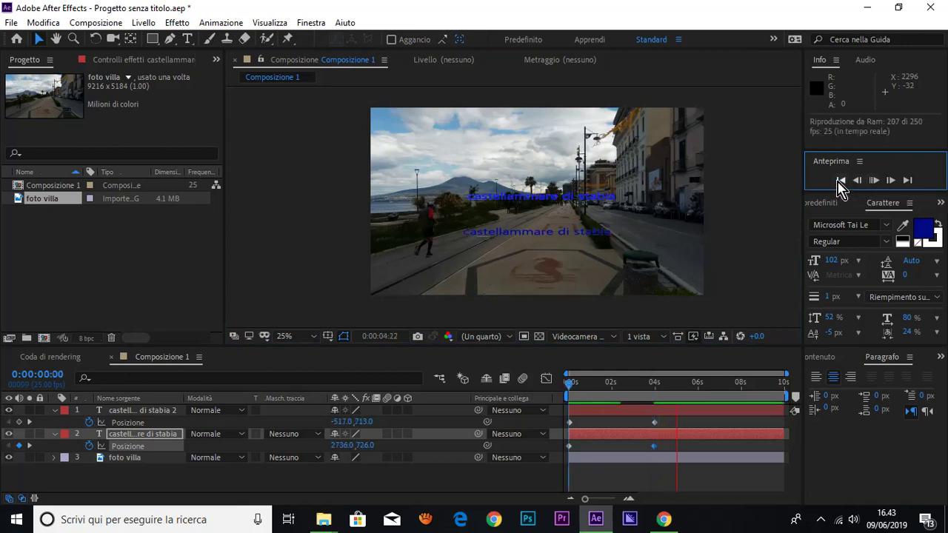
{"action": "left_click", "coordinate": [876, 181]}
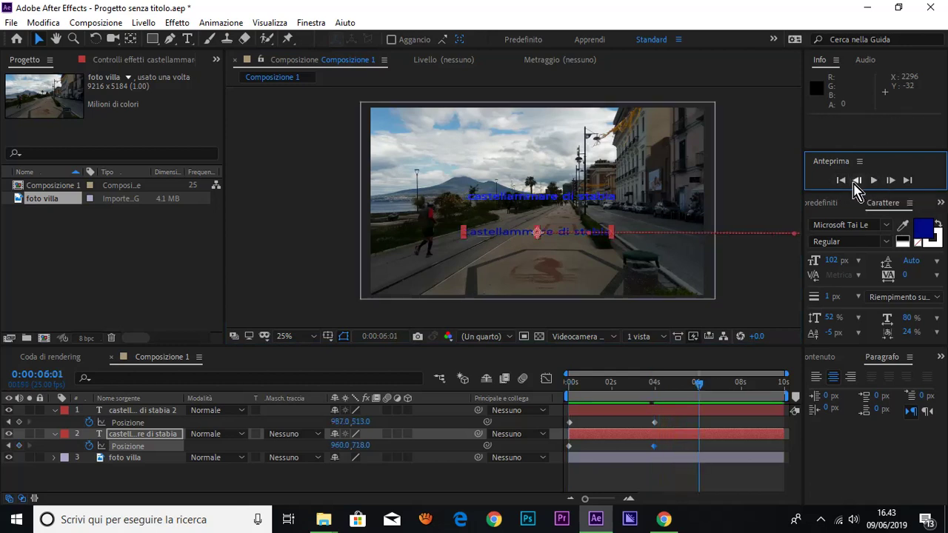
{"action": "left_click", "coordinate": [874, 180]}
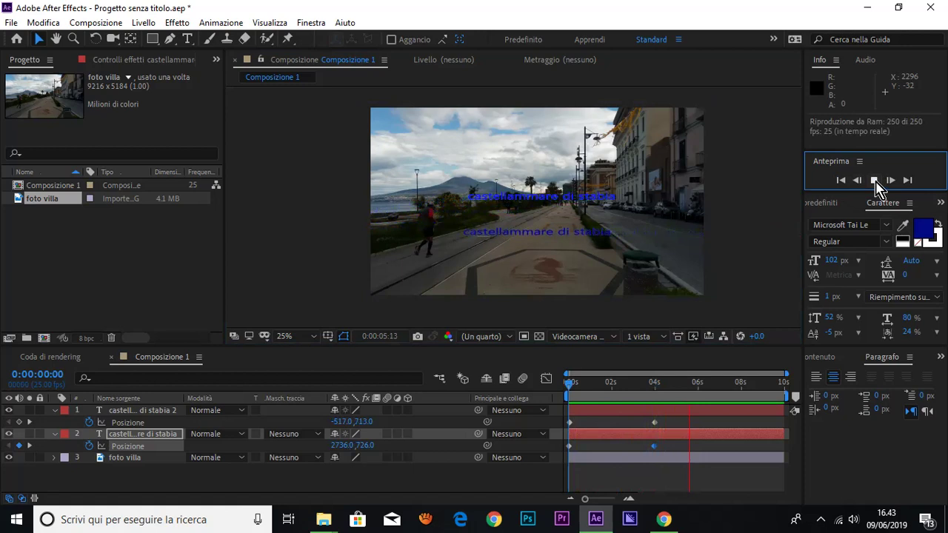
{"action": "left_click", "coordinate": [875, 182]}
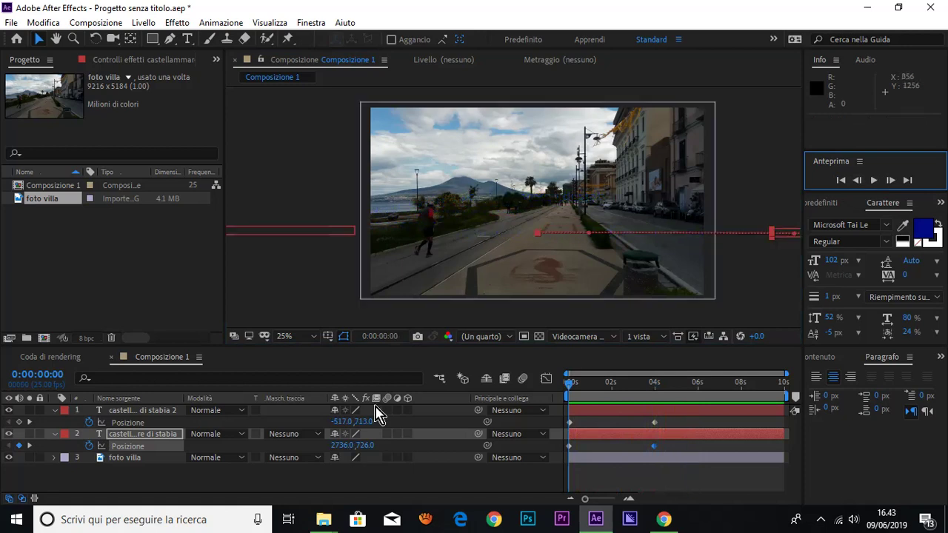
Trim 'castellammare di stabia 2' to end at 4:19 and the original title at 5:01, then preview.
{"action": "left_click", "coordinate": [304, 418]}
{"action": "left_click", "coordinate": [157, 413]}
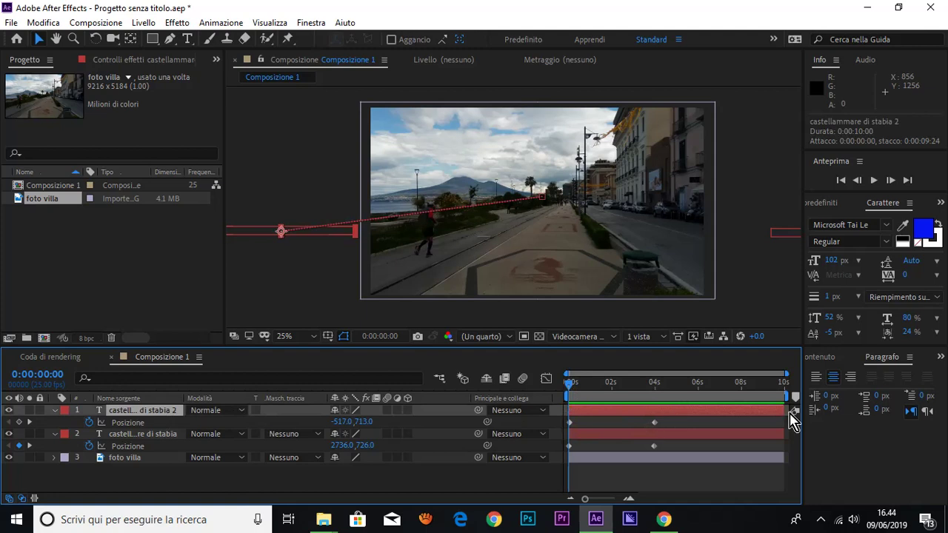
{"action": "left_click_drag", "start_coordinate": [782, 410], "coordinate": [669, 417]}
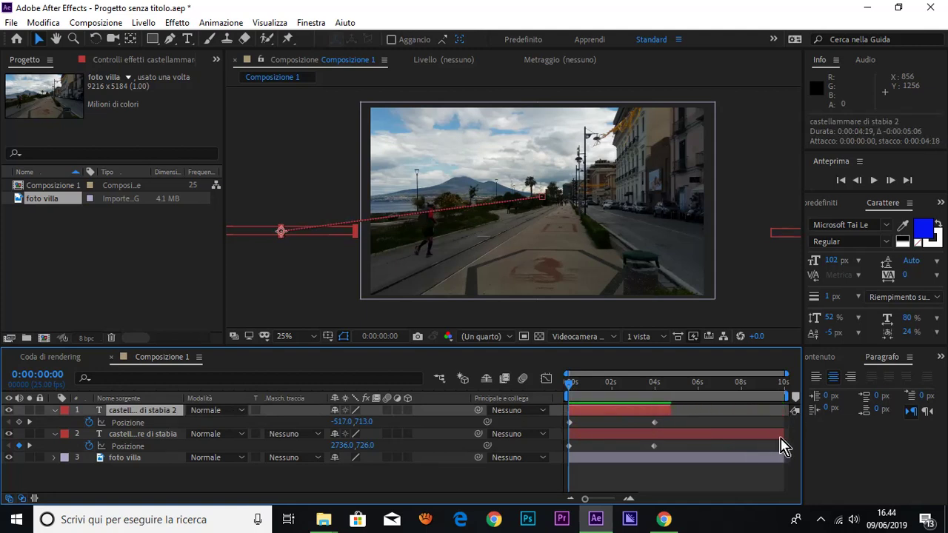
{"action": "left_click_drag", "start_coordinate": [784, 434], "coordinate": [676, 436]}
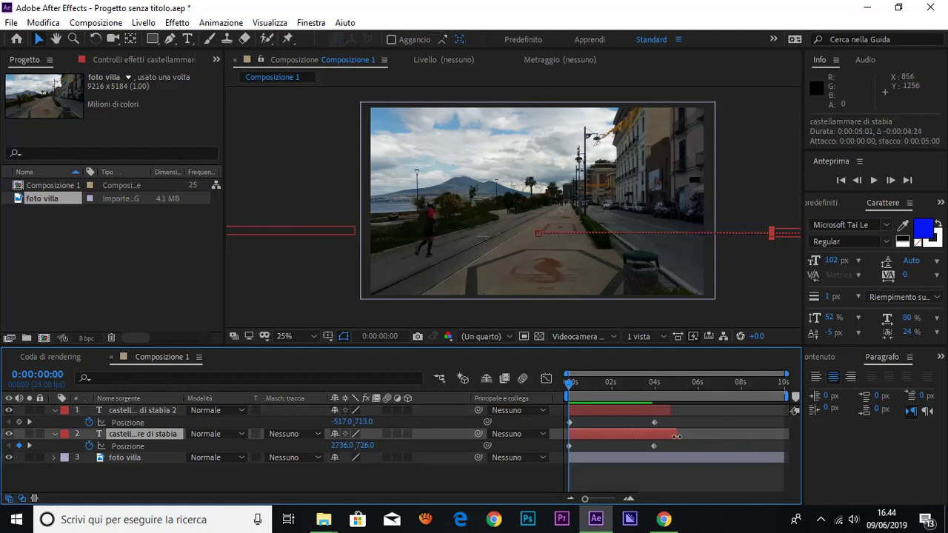
{"action": "left_click", "coordinate": [875, 180]}
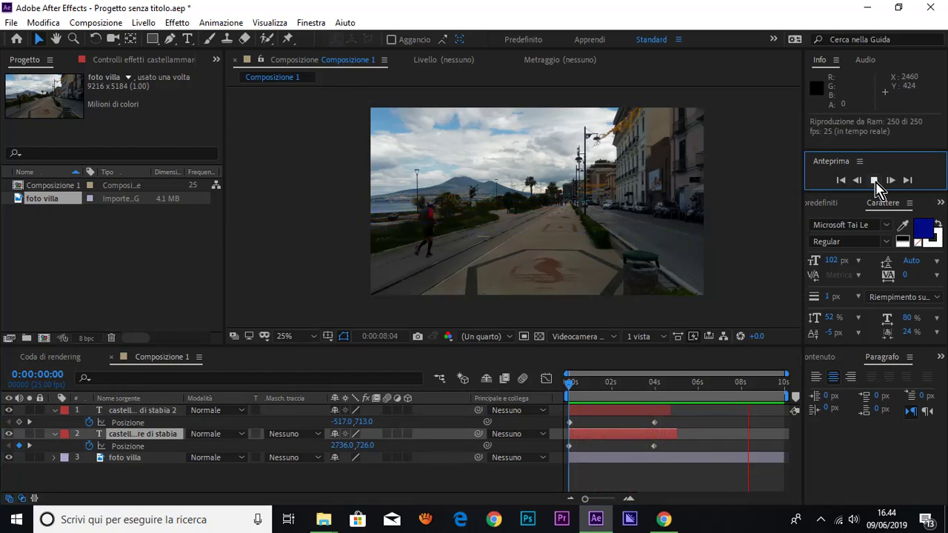
{"action": "left_click", "coordinate": [875, 180]}
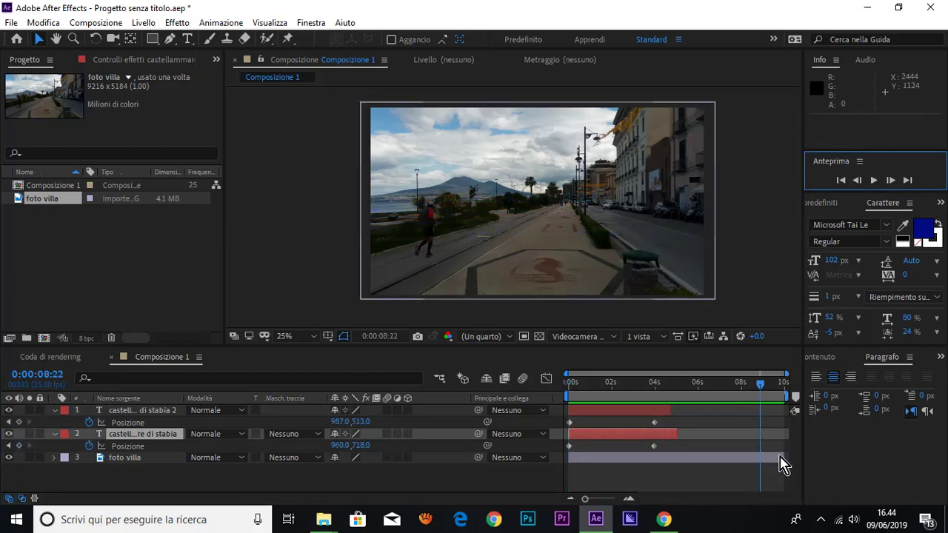
Trim the foto villa layer to end at 0:00:04:22 and preview the black ending.
{"action": "left_click_drag", "start_coordinate": [781, 458], "coordinate": [674, 457]}
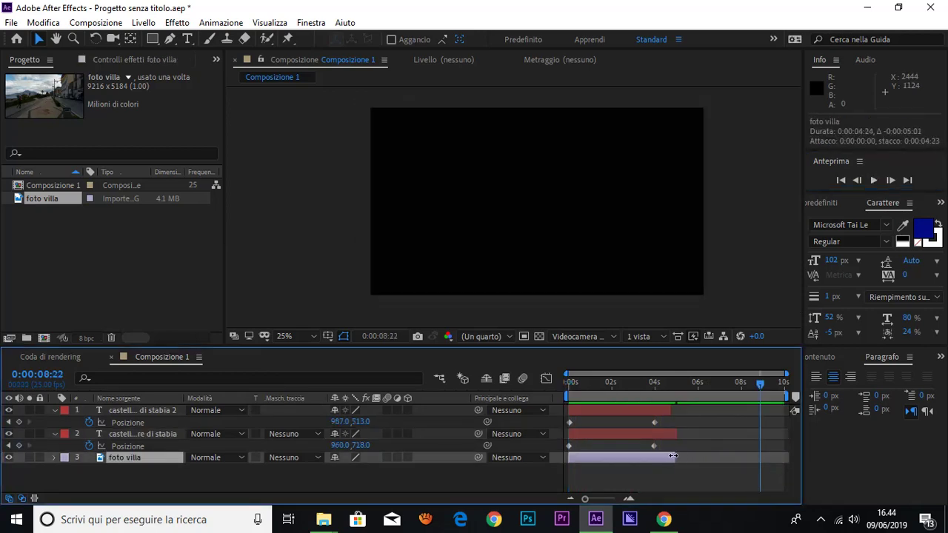
{"action": "left_click", "coordinate": [845, 180]}
{"action": "left_click", "coordinate": [874, 180]}
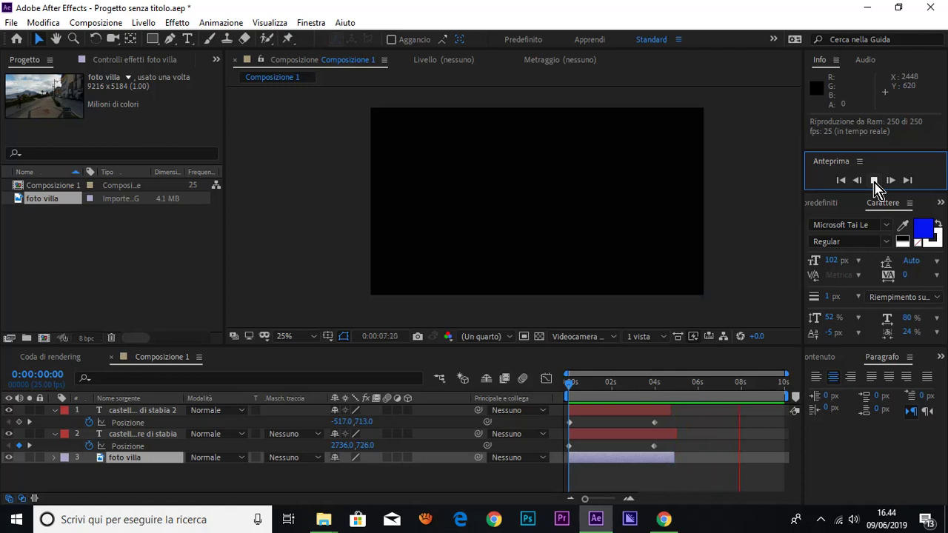
{"action": "left_click", "coordinate": [875, 181]}
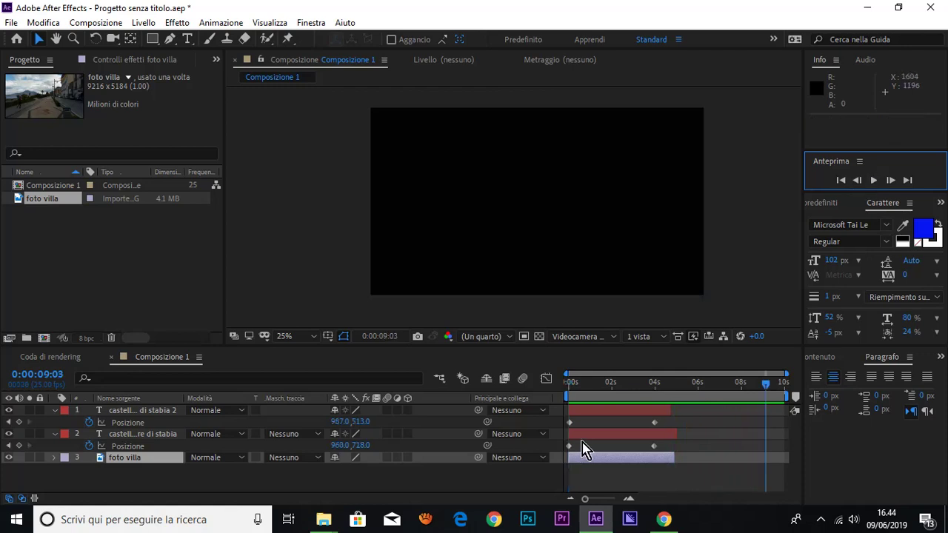
{"action": "left_click", "coordinate": [149, 461]}
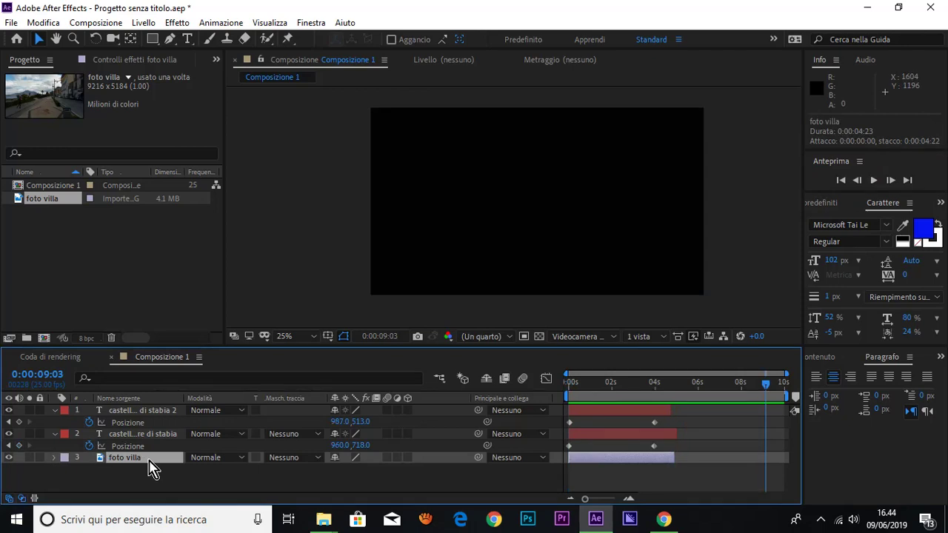
Duplicate foto villa and slide the copy to run from 0:00:04:22 to 0:00:07:20.
{"action": "key", "text": "ctrl+d"}
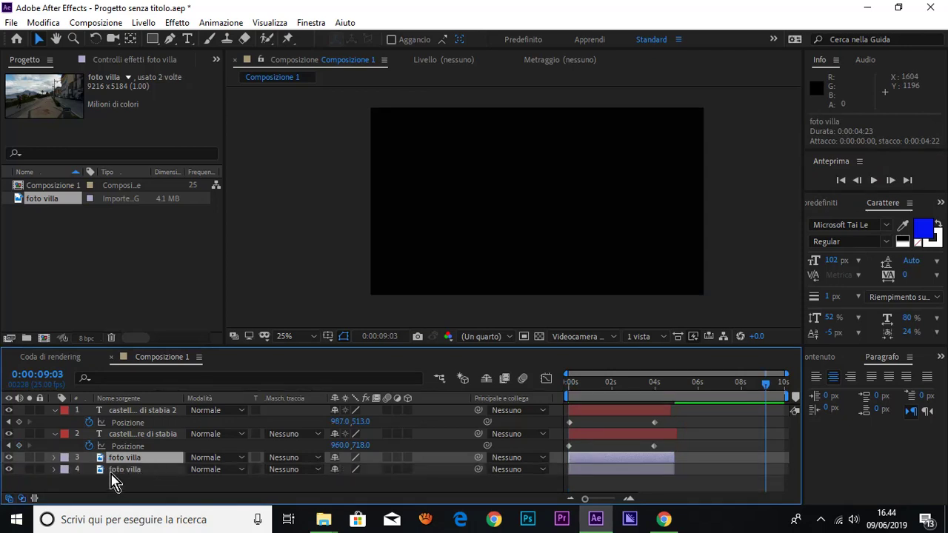
{"action": "left_click", "coordinate": [139, 470]}
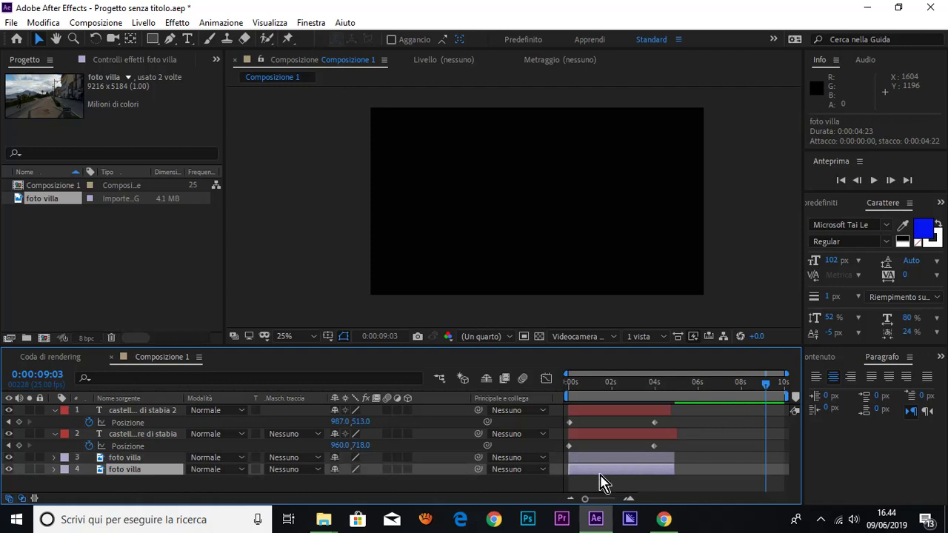
{"action": "left_click_drag", "start_coordinate": [567, 470], "coordinate": [706, 470]}
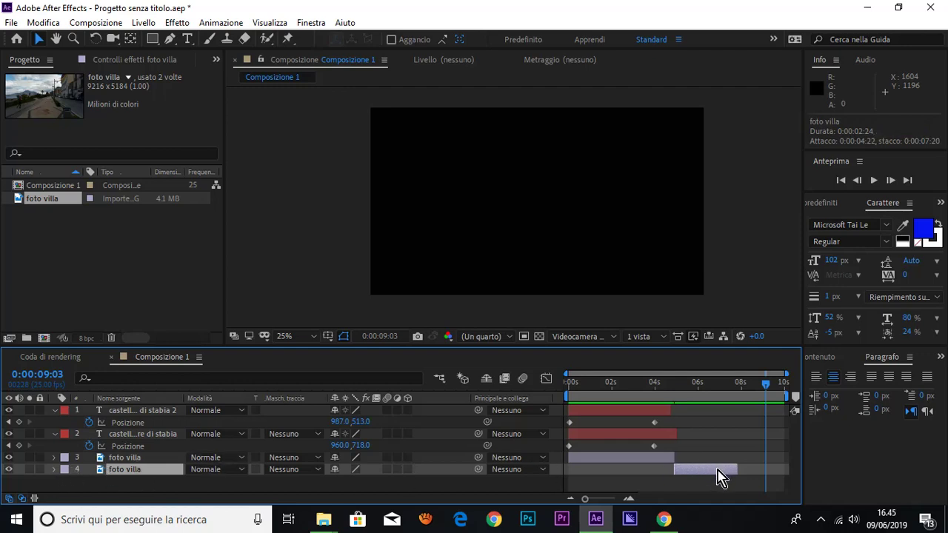
{"action": "left_click_drag", "start_coordinate": [767, 385], "coordinate": [679, 412]}
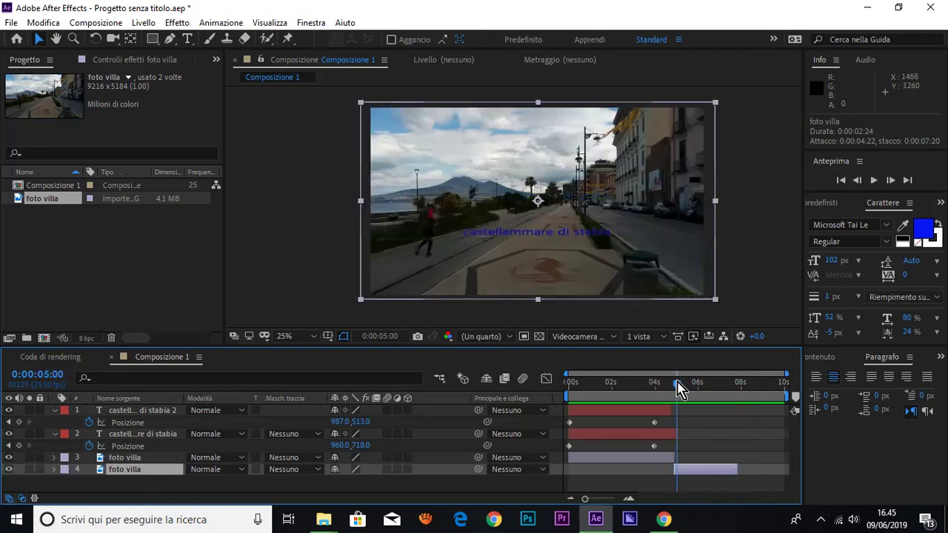
Inspect the foto villa copy's transform properties, then select layer 4, the later foto villa.
{"action": "mouse_move", "coordinate": [677, 383]}
{"action": "left_mouse_down"}
{"action": "mouse_move", "coordinate": [668, 383]}
{"action": "mouse_move", "coordinate": [725, 395]}
{"action": "mouse_move", "coordinate": [681, 400]}
{"action": "mouse_move", "coordinate": [729, 400]}
{"action": "mouse_move", "coordinate": [682, 406]}
{"action": "left_mouse_up"}
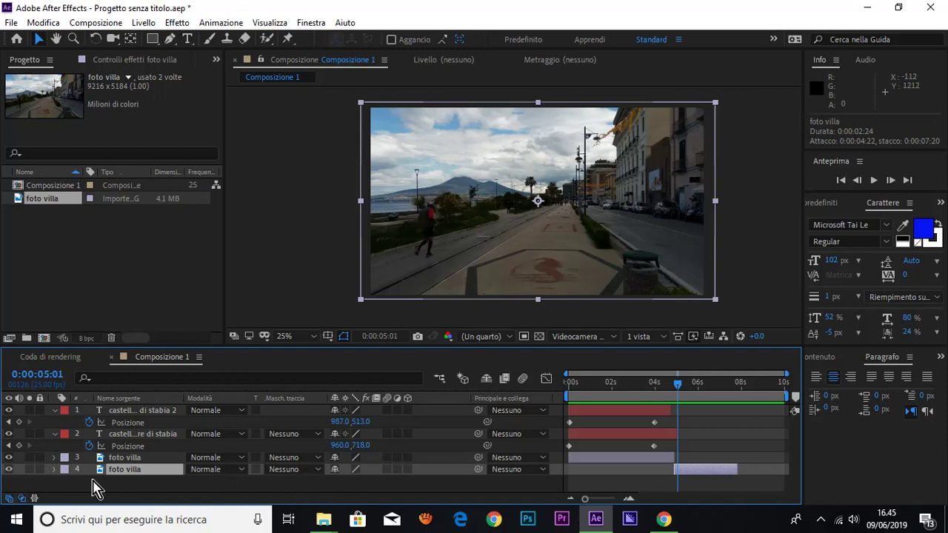
{"action": "left_click", "coordinate": [54, 470]}
{"action": "left_click", "coordinate": [61, 477]}
{"action": "left_click", "coordinate": [54, 470]}
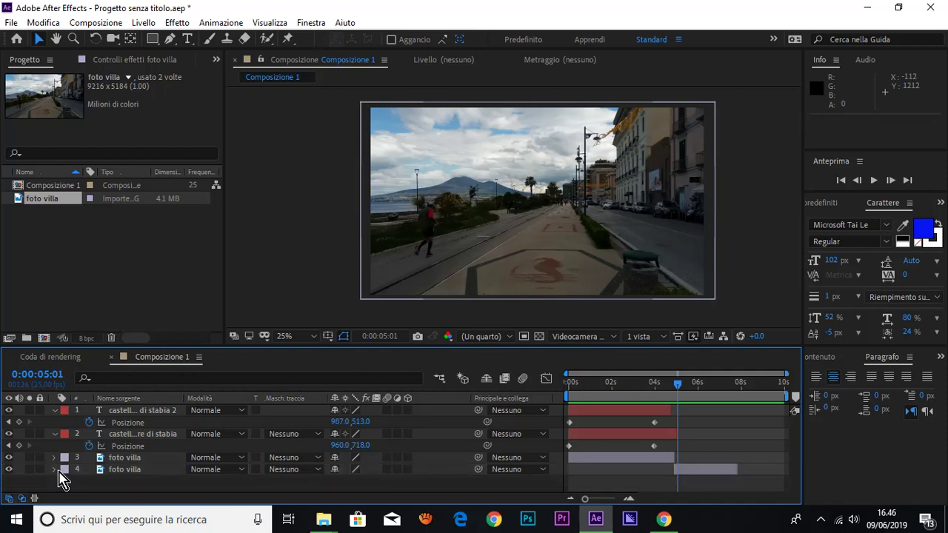
{"action": "left_click", "coordinate": [126, 471]}
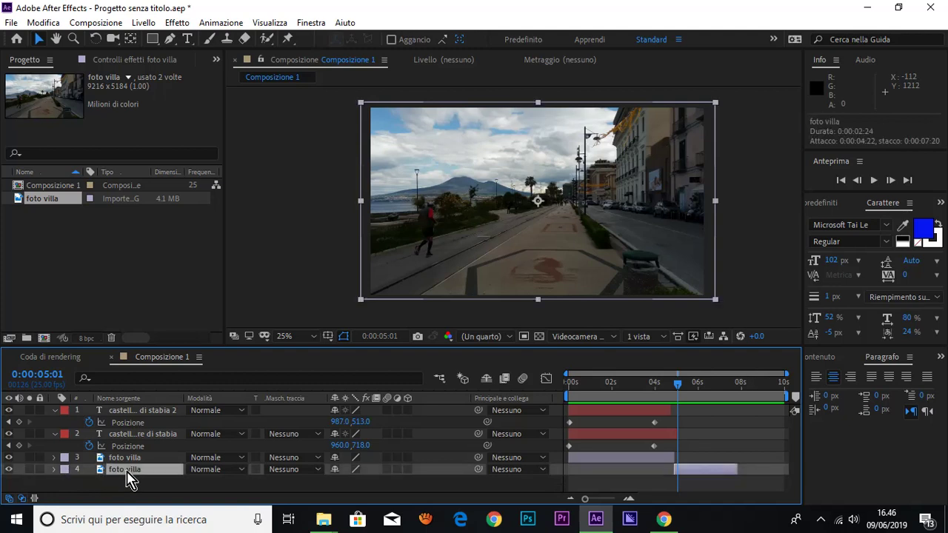
Keyframe the later foto villa opacity from 100% near 5:03 down to 21% at 0:00:07:16.
{"action": "key", "text": "o"}
{"action": "key", "text": "t"}
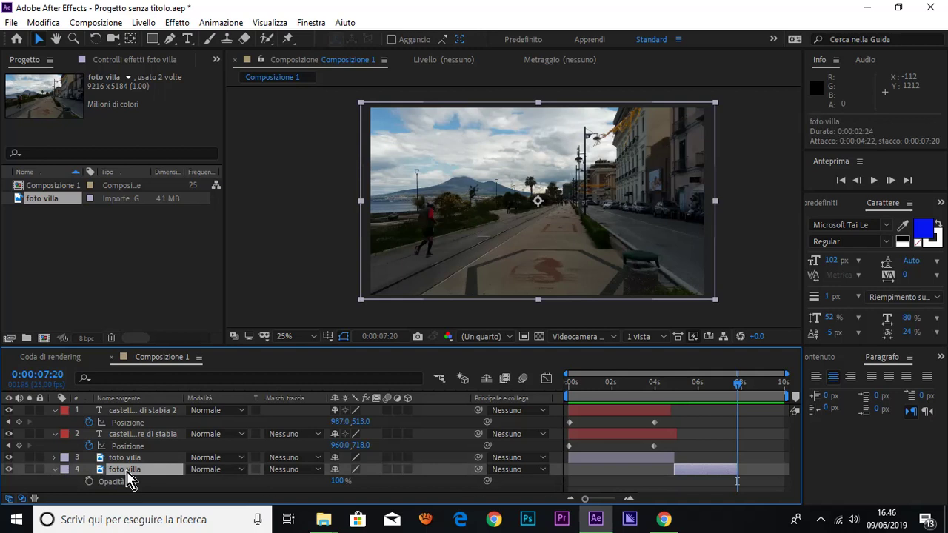
{"action": "left_click", "coordinate": [88, 482]}
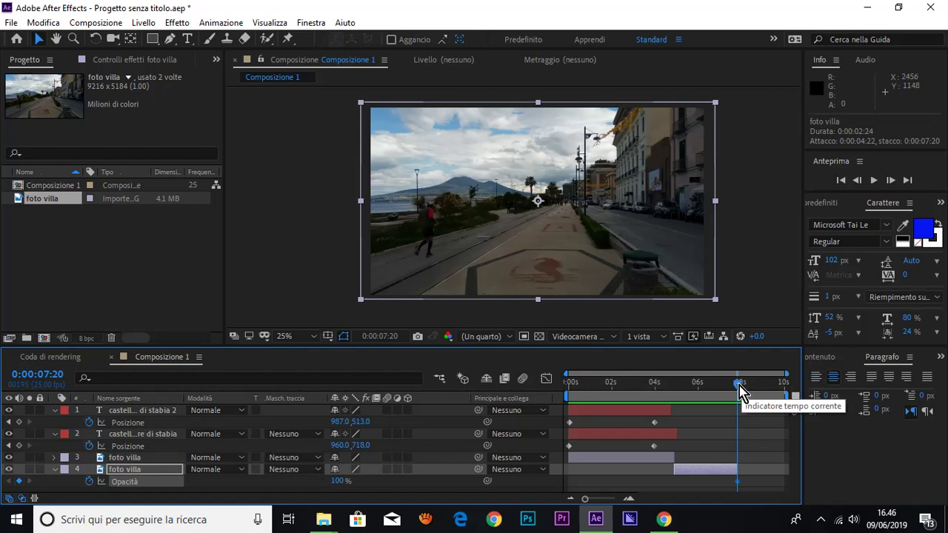
{"action": "left_click", "coordinate": [90, 482]}
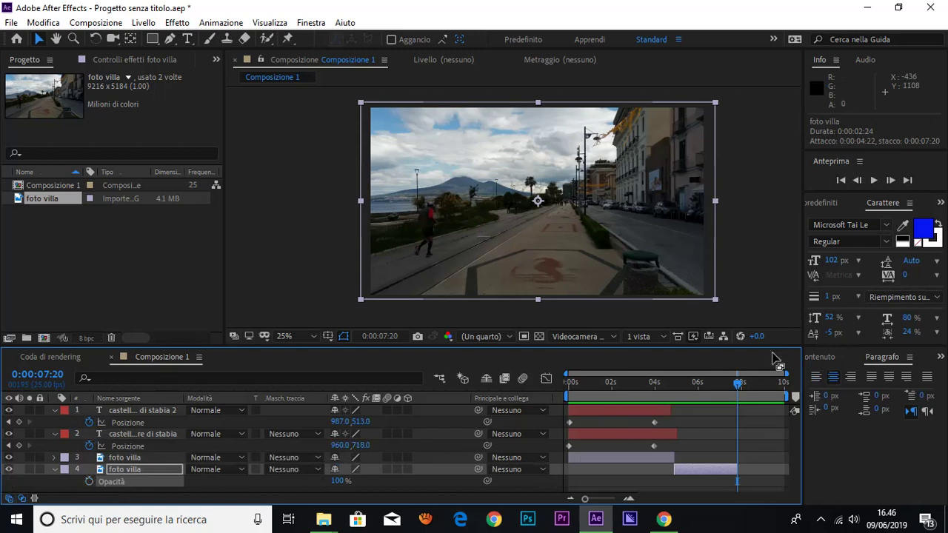
{"action": "left_click_drag", "start_coordinate": [744, 395], "coordinate": [682, 405]}
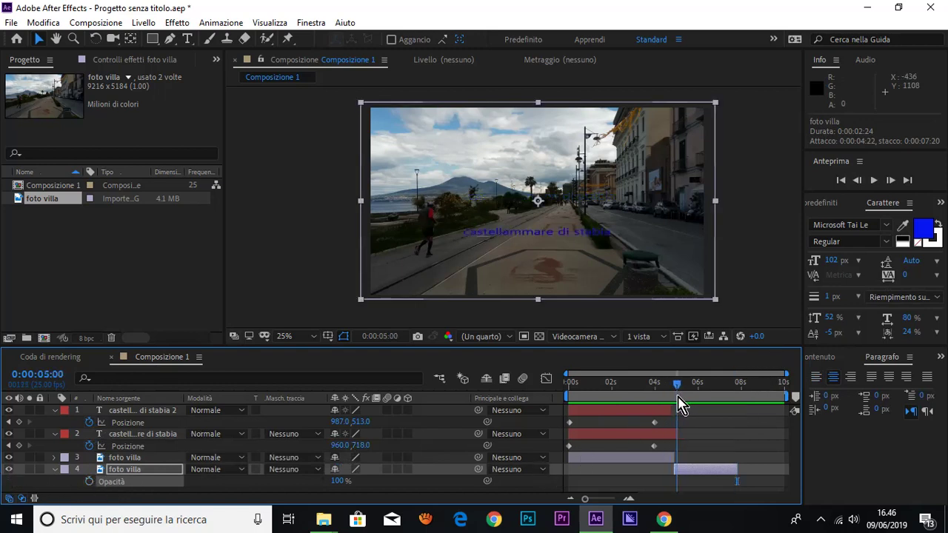
{"action": "left_click", "coordinate": [89, 482]}
{"action": "left_click_drag", "start_coordinate": [687, 392], "coordinate": [736, 391]}
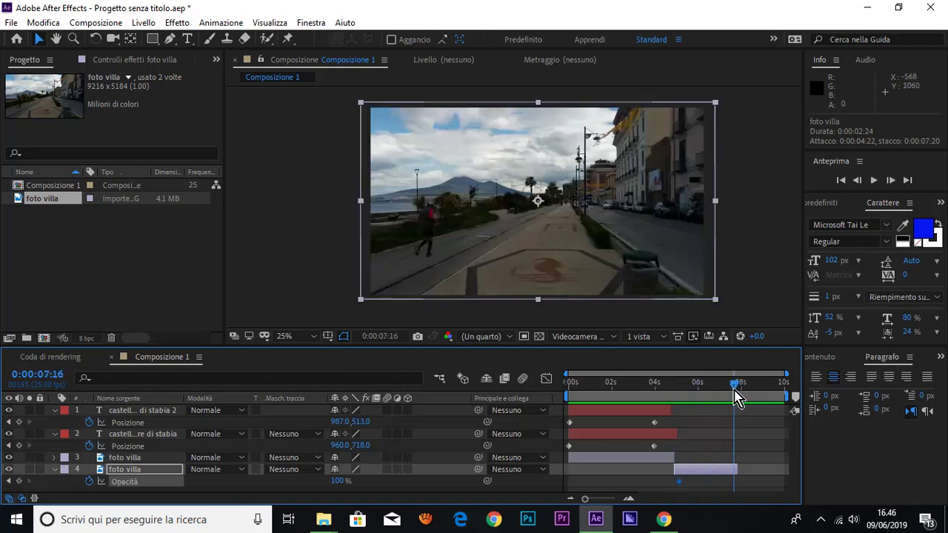
{"action": "left_click_drag", "start_coordinate": [338, 481], "coordinate": [286, 483]}
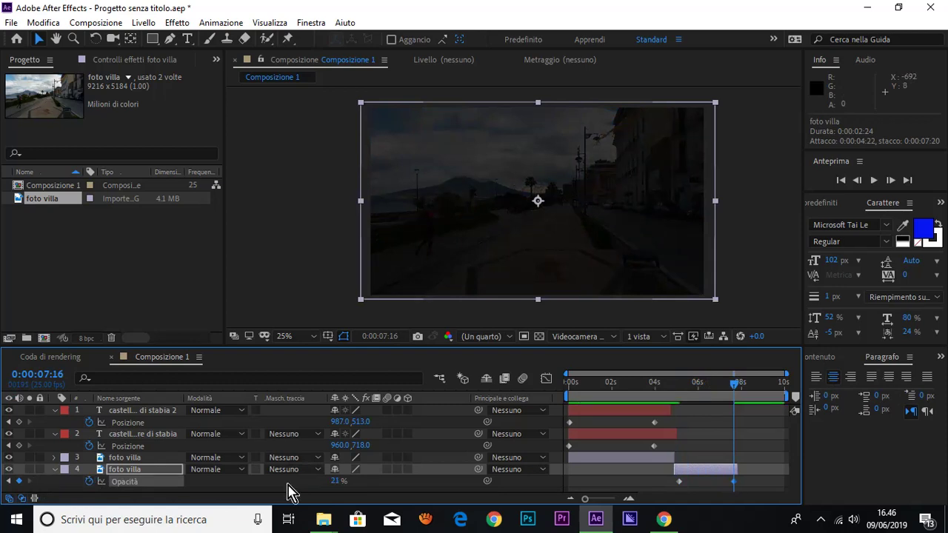
{"action": "left_click", "coordinate": [739, 385]}
{"action": "left_click_drag", "start_coordinate": [744, 384], "coordinate": [746, 385]}
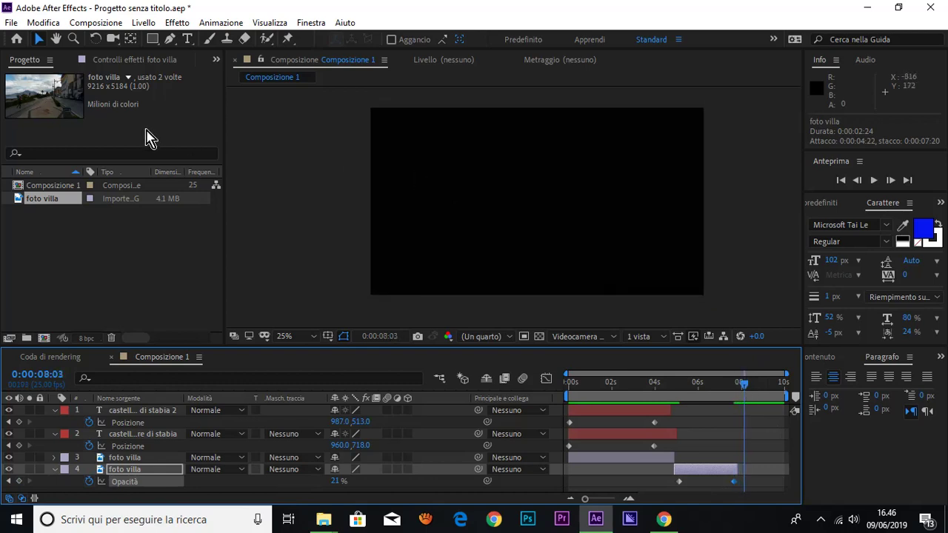
Type 'bye' as a new blue text layer at the frame's centre and select its layer.
{"action": "left_click", "coordinate": [189, 39]}
{"action": "left_click", "coordinate": [475, 196]}
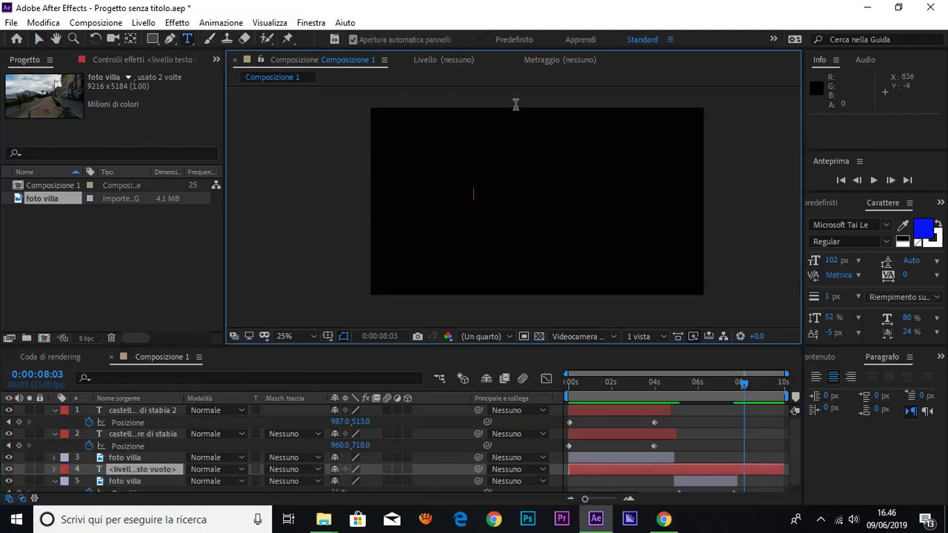
{"action": "type", "text": "bye"}
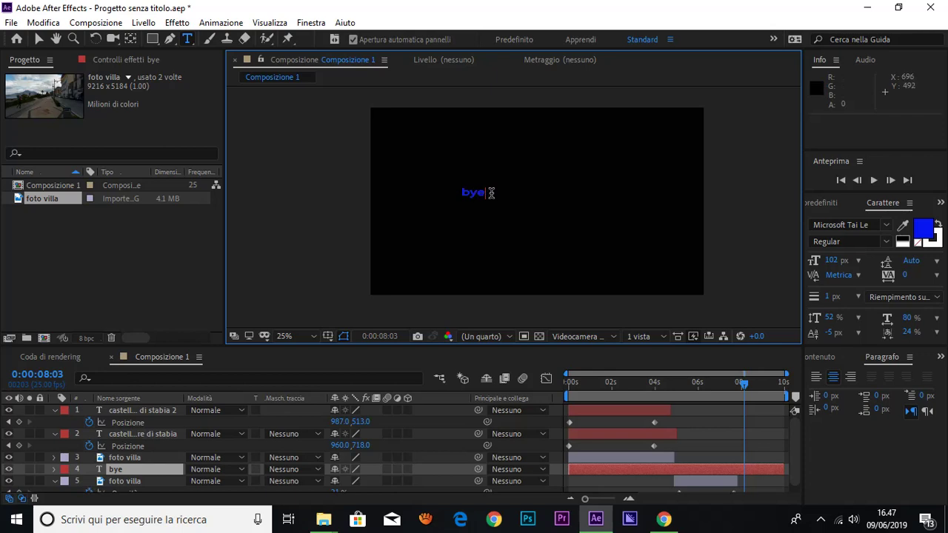
{"action": "left_click_drag", "start_coordinate": [491, 192], "coordinate": [465, 193]}
{"action": "left_click", "coordinate": [499, 192]}
{"action": "left_click", "coordinate": [148, 470]}
Add a Curves effect to the bye layer via Effetto > Correzione colore > Curve.
{"action": "left_click", "coordinate": [186, 22]}
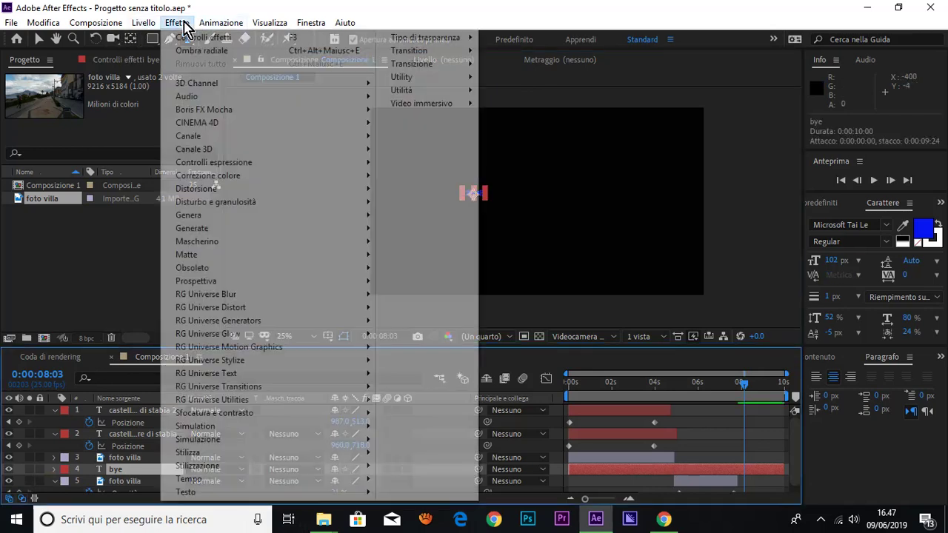
{"action": "mouse_move", "coordinate": [239, 295]}
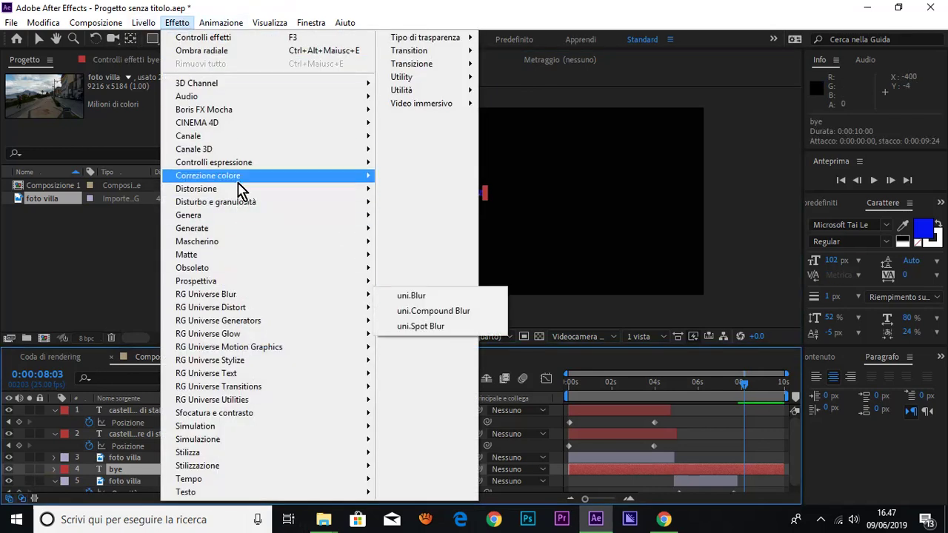
{"action": "mouse_move", "coordinate": [235, 165]}
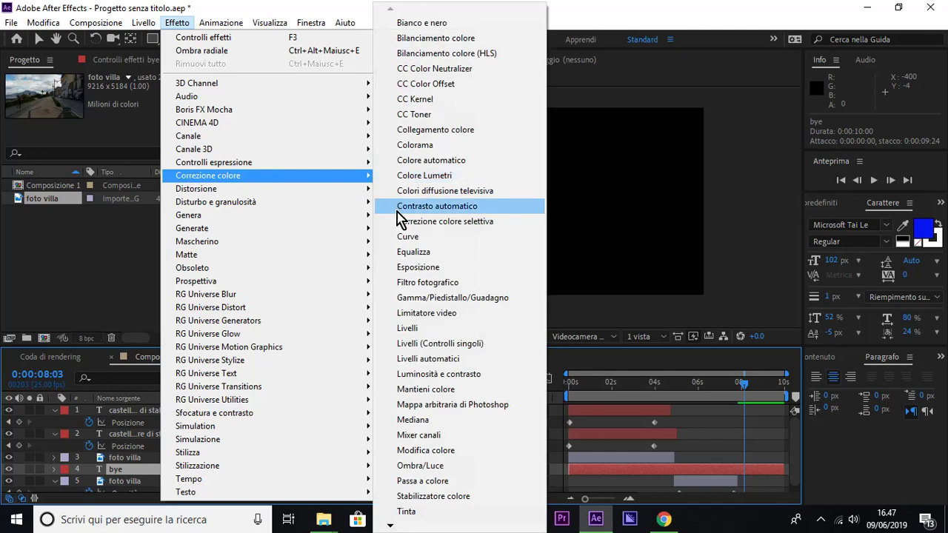
{"action": "left_click", "coordinate": [406, 237]}
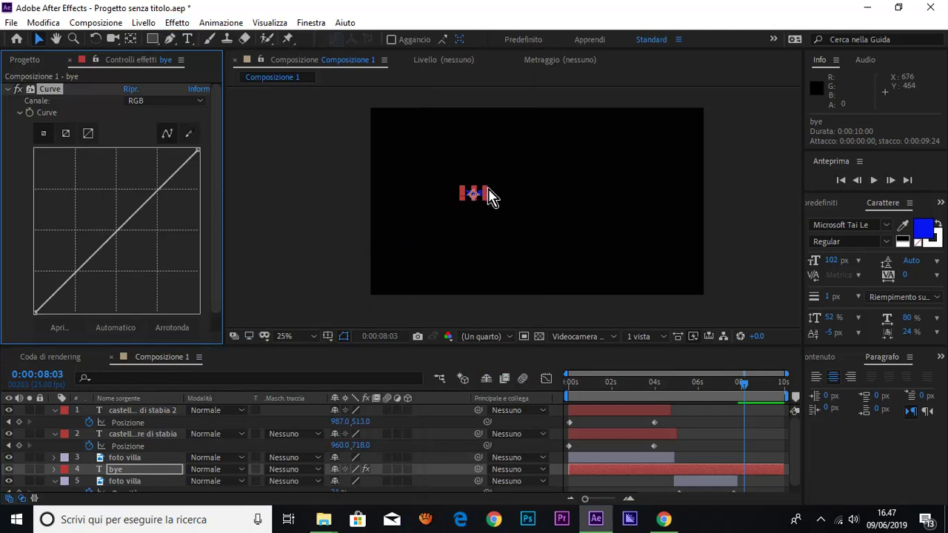
Raise the bye font size to 261 px and bend its RGB, red and green Curves.
{"action": "left_click_drag", "start_coordinate": [832, 261], "coordinate": [942, 261]}
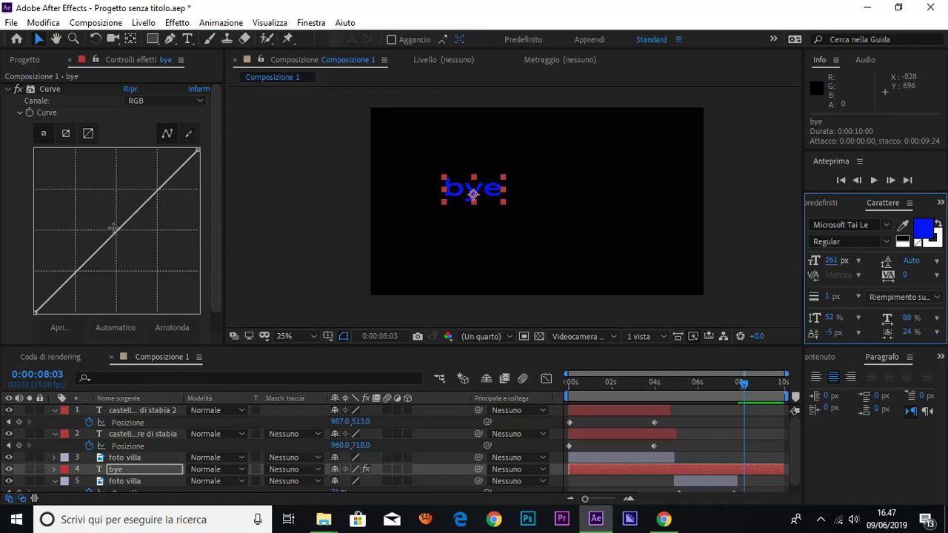
{"action": "left_click_drag", "start_coordinate": [116, 231], "coordinate": [164, 257]}
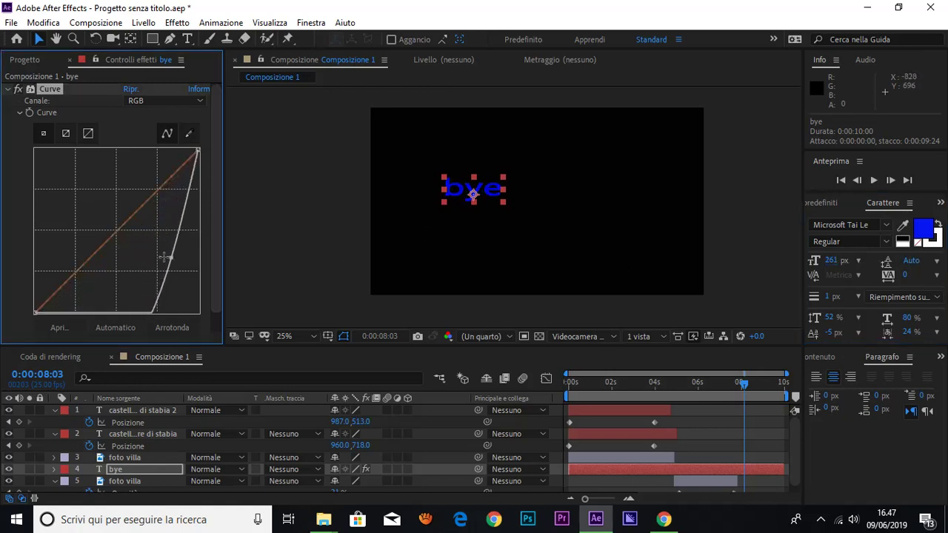
{"action": "mouse_move", "coordinate": [130, 220]}
{"action": "left_mouse_down"}
{"action": "mouse_move", "coordinate": [171, 225]}
{"action": "mouse_move", "coordinate": [76, 187]}
{"action": "left_mouse_up"}
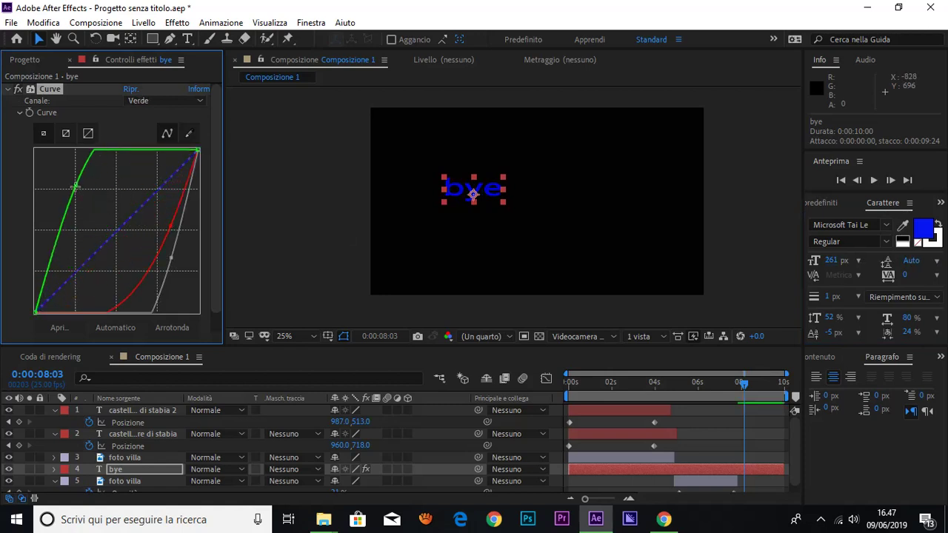
{"action": "left_click", "coordinate": [142, 470]}
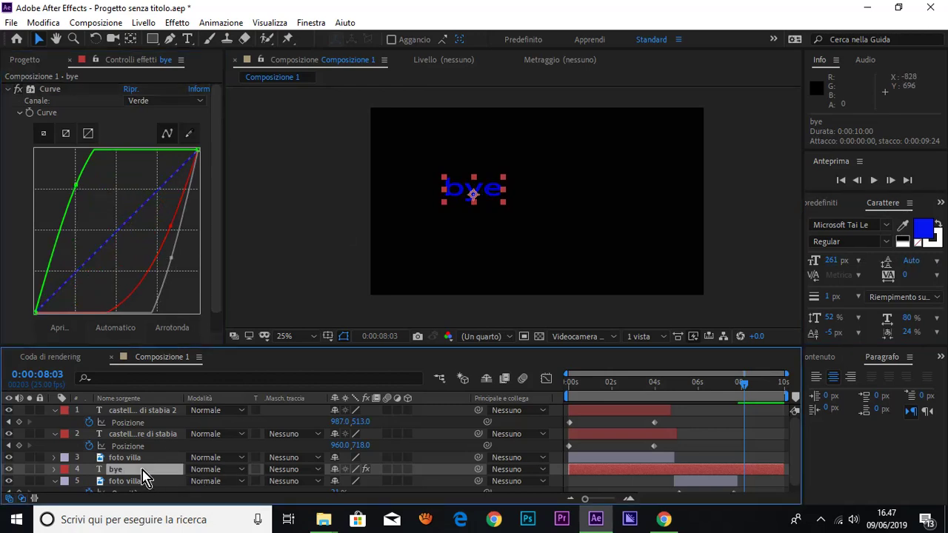
{"action": "left_click", "coordinate": [88, 215]}
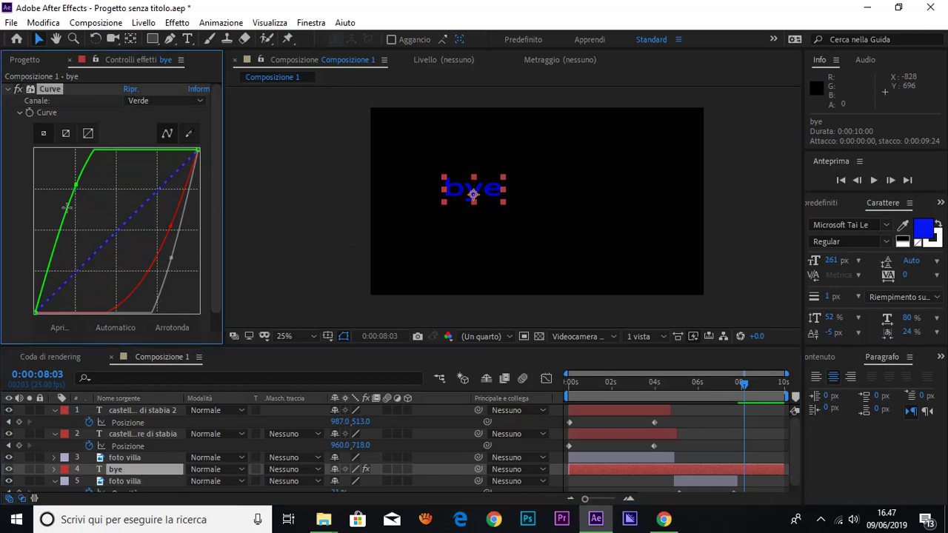
{"action": "left_click", "coordinate": [112, 217]}
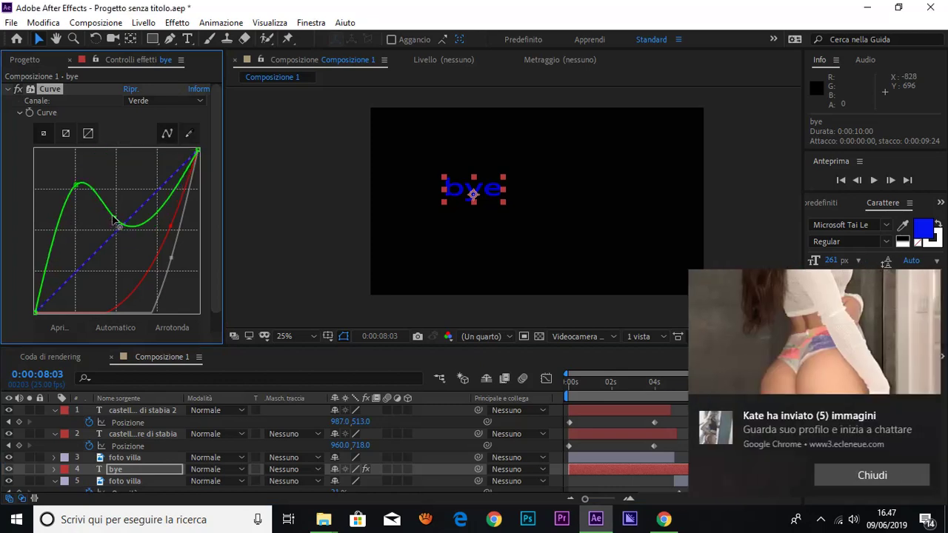
Scale the bye text up much larger and move it to the centre of the frame.
{"action": "left_click", "coordinate": [852, 476]}
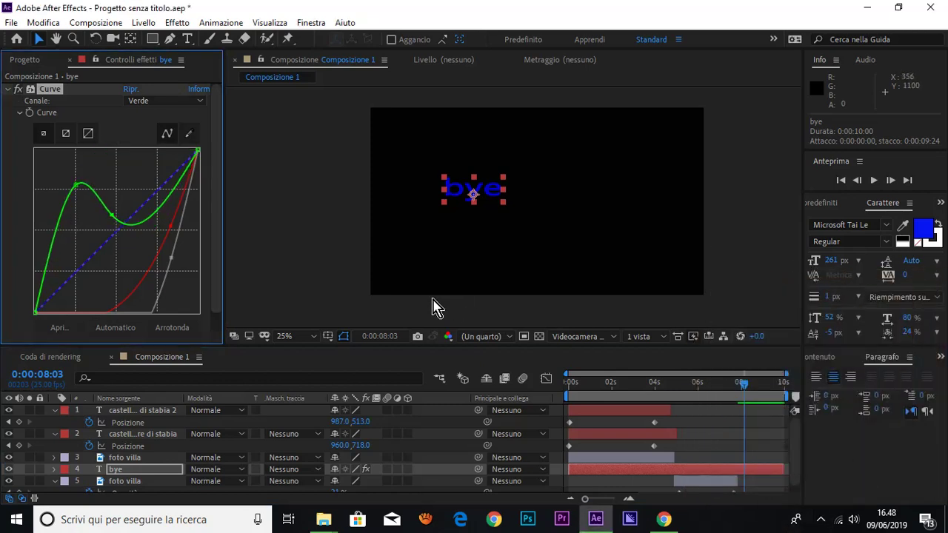
{"action": "left_click_drag", "start_coordinate": [503, 203], "coordinate": [555, 224]}
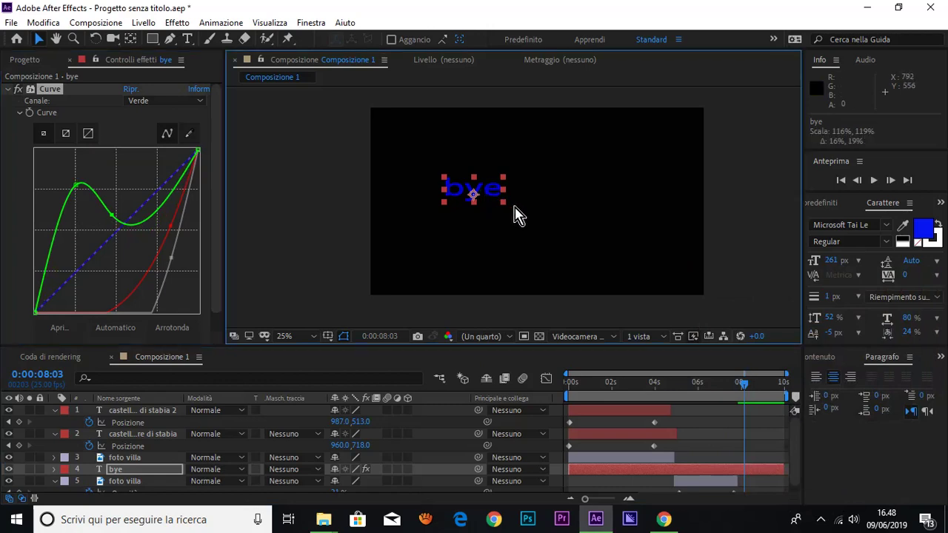
{"action": "left_click_drag", "start_coordinate": [447, 170], "coordinate": [518, 196]}
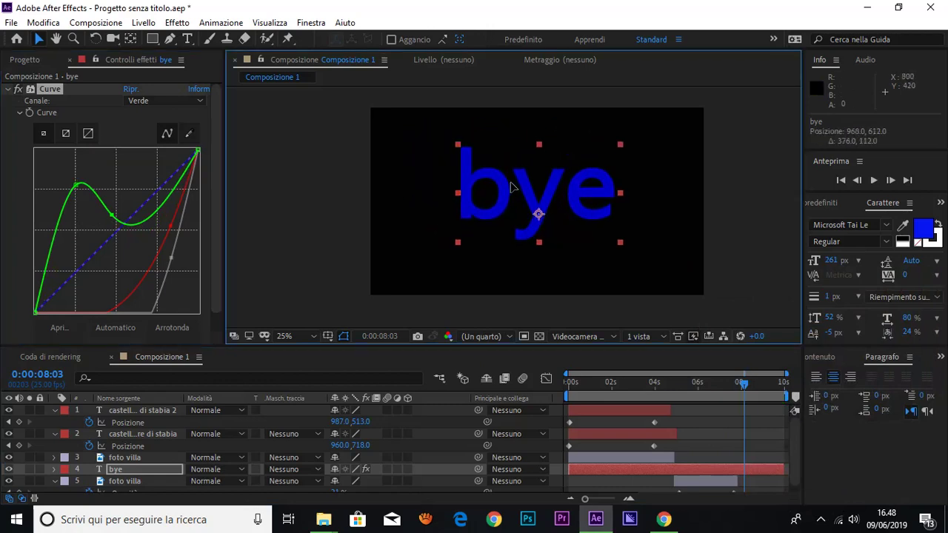
Shift layer 5 foto villa to start at 0:00:04:20 and trim bye to end at 0:00:07:16.
{"action": "left_click_drag", "start_coordinate": [745, 392], "coordinate": [679, 402]}
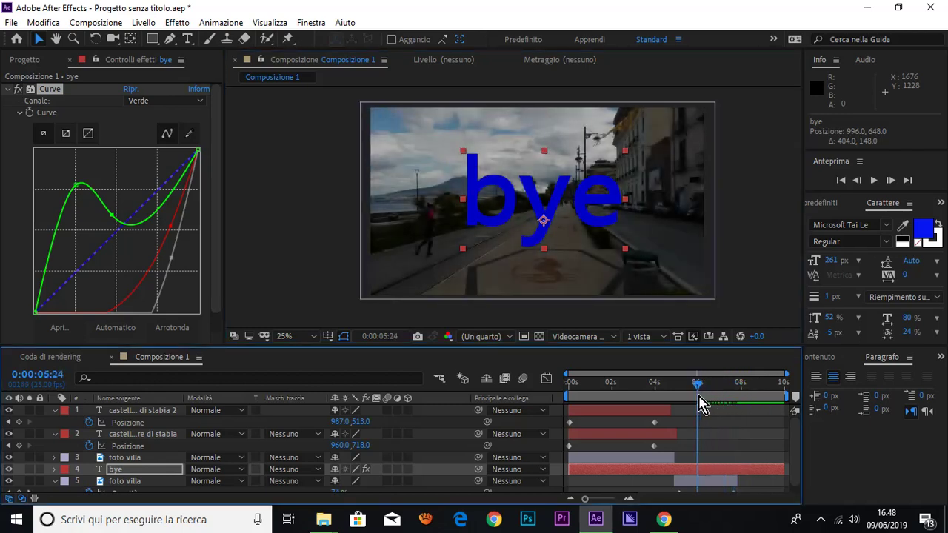
{"action": "left_click_drag", "start_coordinate": [678, 408], "coordinate": [745, 414]}
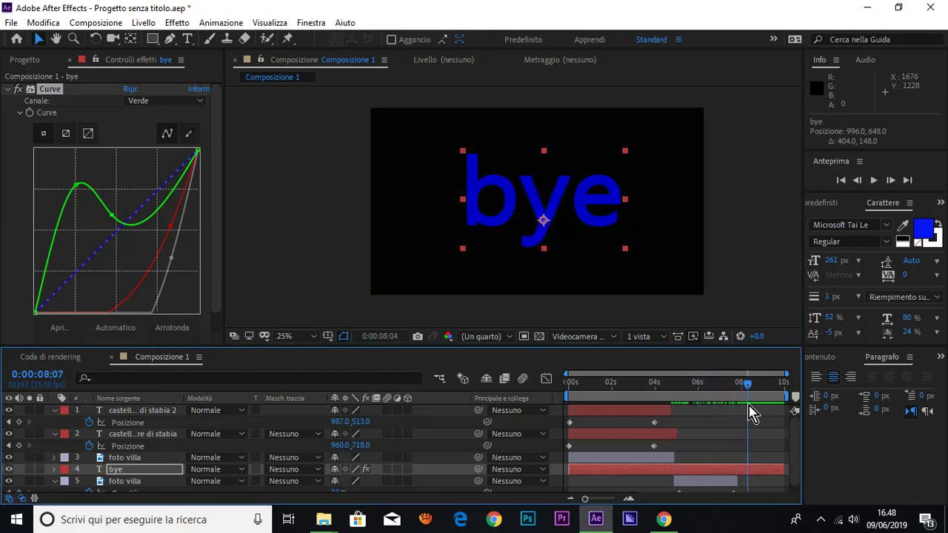
{"action": "left_click_drag", "start_coordinate": [744, 407], "coordinate": [662, 413]}
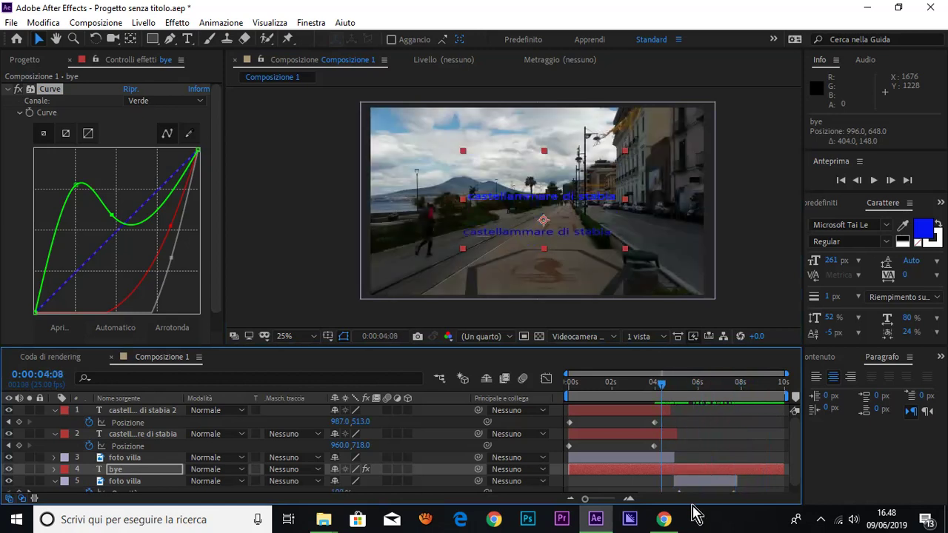
{"action": "left_click_drag", "start_coordinate": [704, 489], "coordinate": [772, 483]}
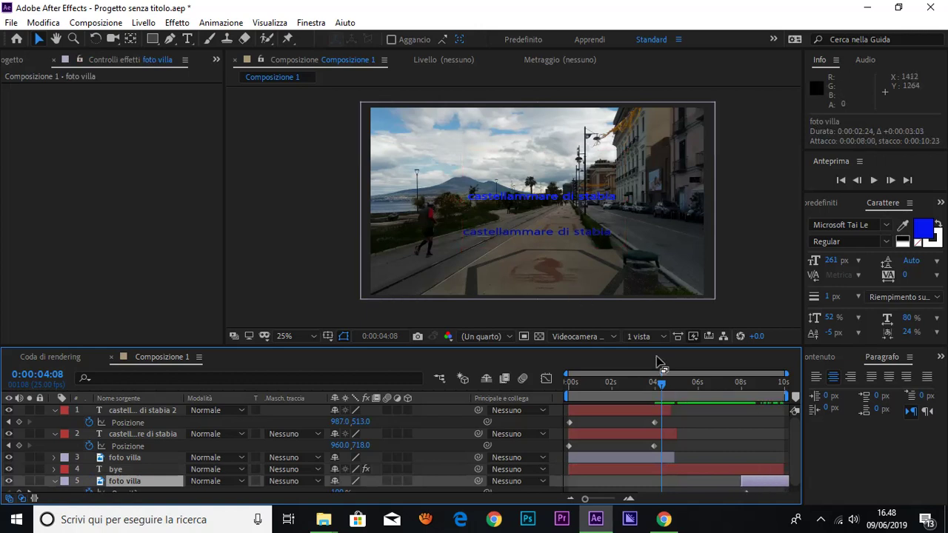
{"action": "mouse_move", "coordinate": [662, 385]}
{"action": "left_mouse_down"}
{"action": "mouse_move", "coordinate": [753, 402]}
{"action": "mouse_move", "coordinate": [631, 410]}
{"action": "mouse_move", "coordinate": [732, 417]}
{"action": "mouse_move", "coordinate": [649, 419]}
{"action": "left_mouse_up"}
{"action": "left_click_drag", "start_coordinate": [788, 487], "coordinate": [705, 489]}
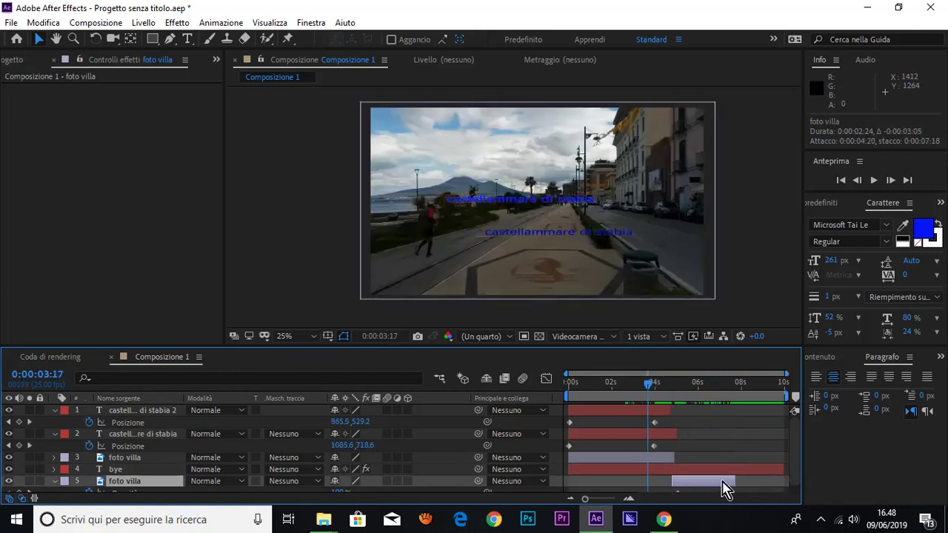
{"action": "left_click_drag", "start_coordinate": [784, 469], "coordinate": [763, 467]}
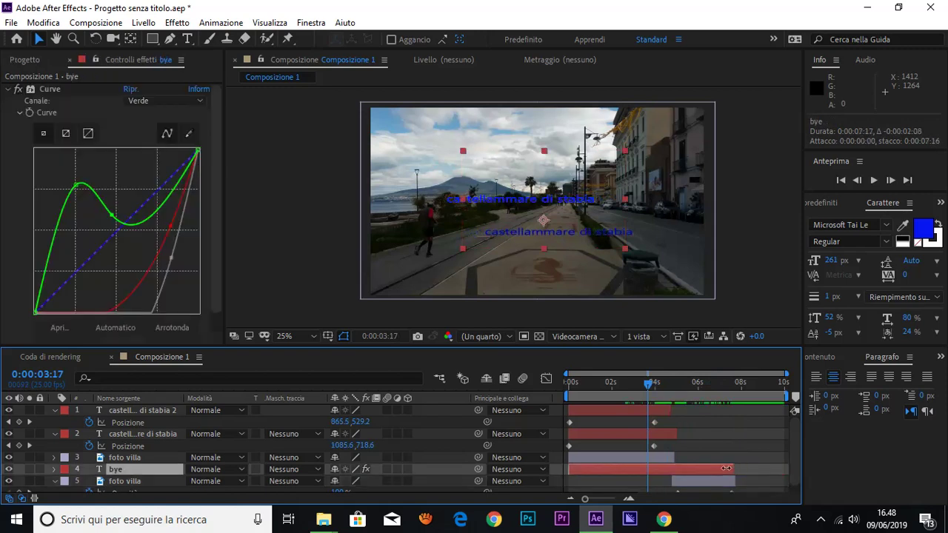
{"action": "left_click_drag", "start_coordinate": [570, 471], "coordinate": [710, 469]}
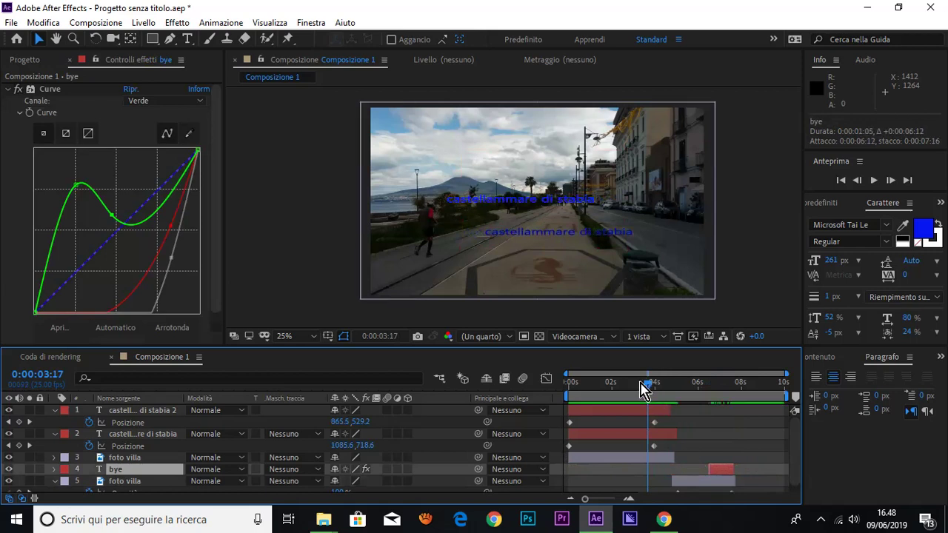
{"action": "mouse_move", "coordinate": [648, 388]}
{"action": "left_mouse_down"}
{"action": "mouse_move", "coordinate": [738, 400]}
{"action": "mouse_move", "coordinate": [709, 403]}
{"action": "left_mouse_up"}
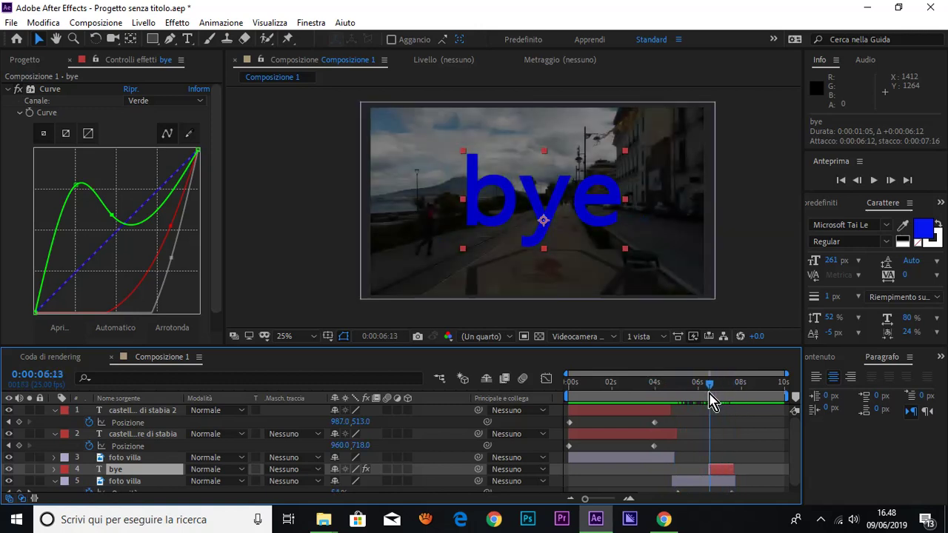
{"action": "mouse_move", "coordinate": [709, 402]}
{"action": "left_mouse_down"}
{"action": "mouse_move", "coordinate": [736, 401]}
{"action": "mouse_move", "coordinate": [709, 402]}
{"action": "mouse_move", "coordinate": [720, 402]}
{"action": "left_mouse_up"}
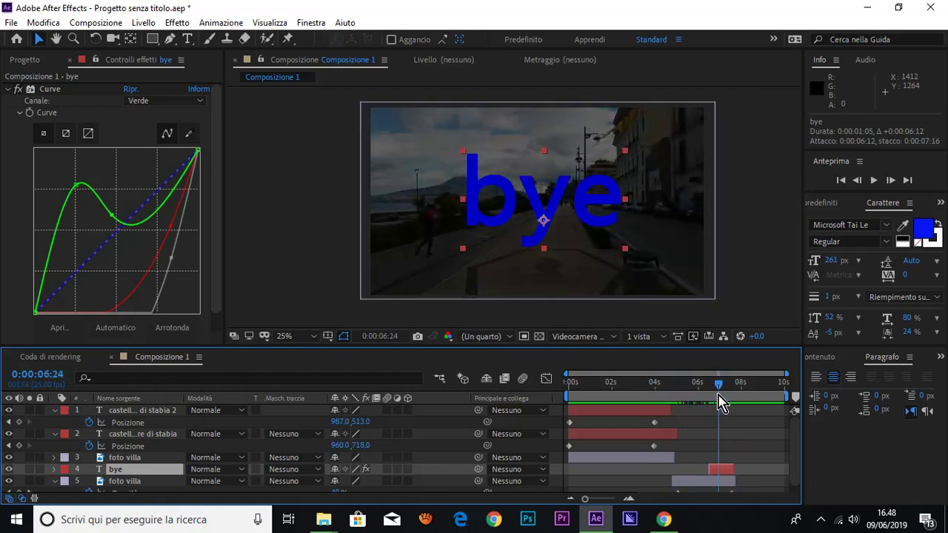
{"action": "left_click", "coordinate": [495, 200]}
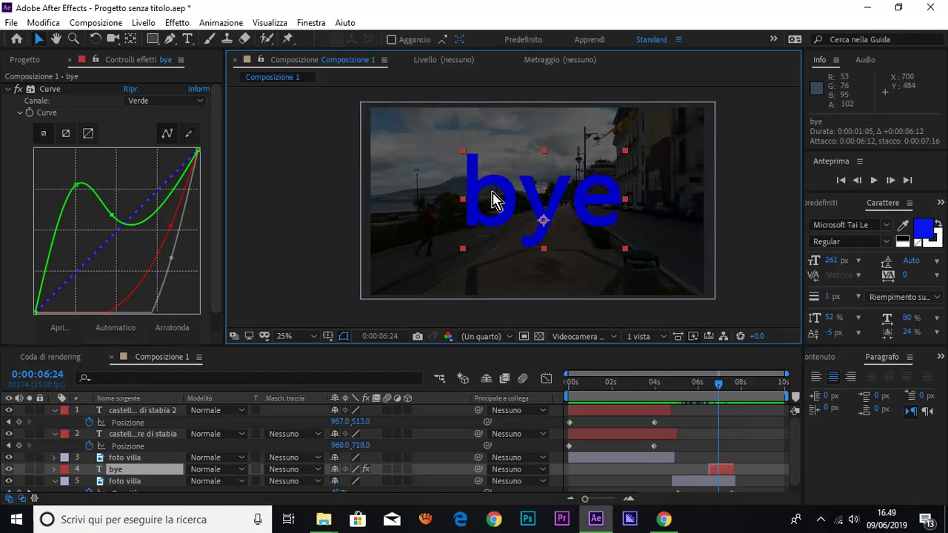
Keyframe bye's Rotation from 0:00:06:24 to 1x+1.0° at 0:00:07:08, then preview.
{"action": "key", "text": "r"}
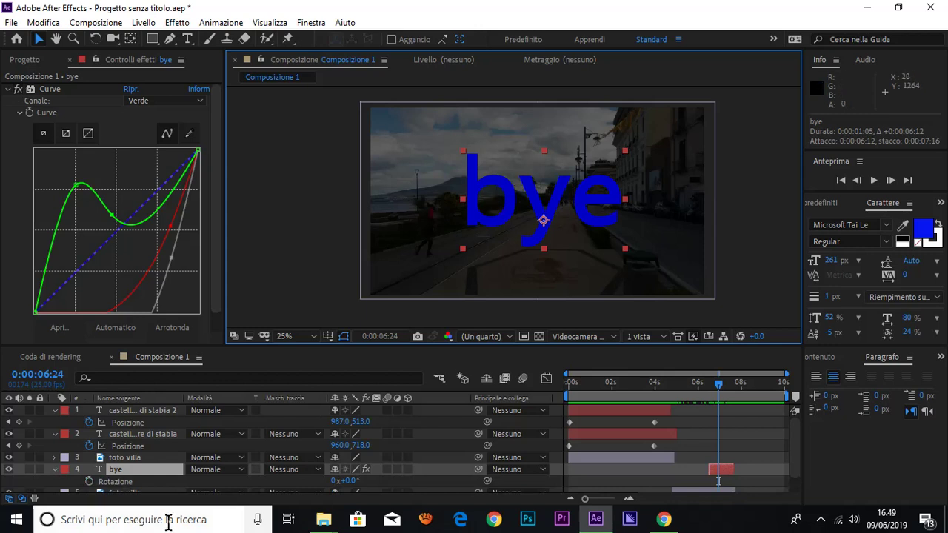
{"action": "left_click", "coordinate": [89, 481]}
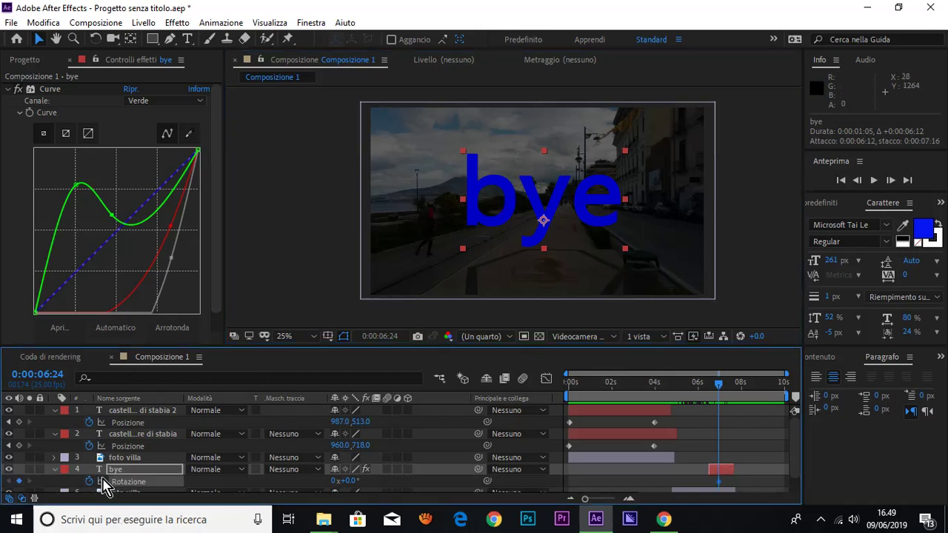
{"action": "left_click_drag", "start_coordinate": [720, 382], "coordinate": [727, 384]}
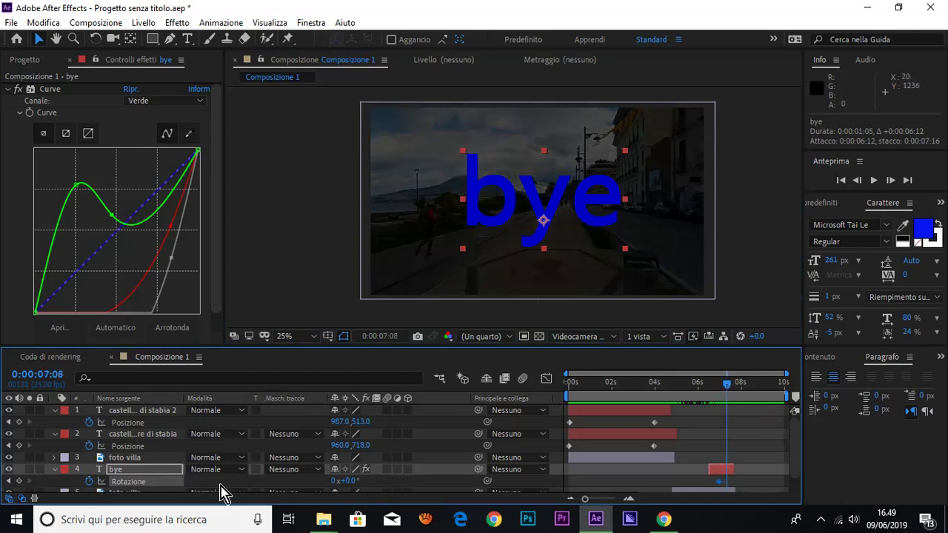
{"action": "left_click_drag", "start_coordinate": [346, 481], "coordinate": [620, 502]}
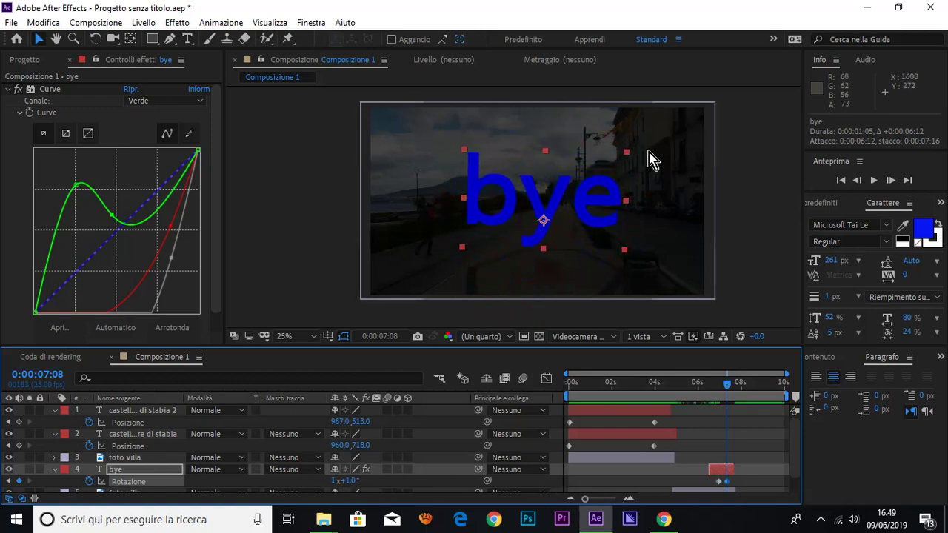
{"action": "left_click", "coordinate": [874, 181]}
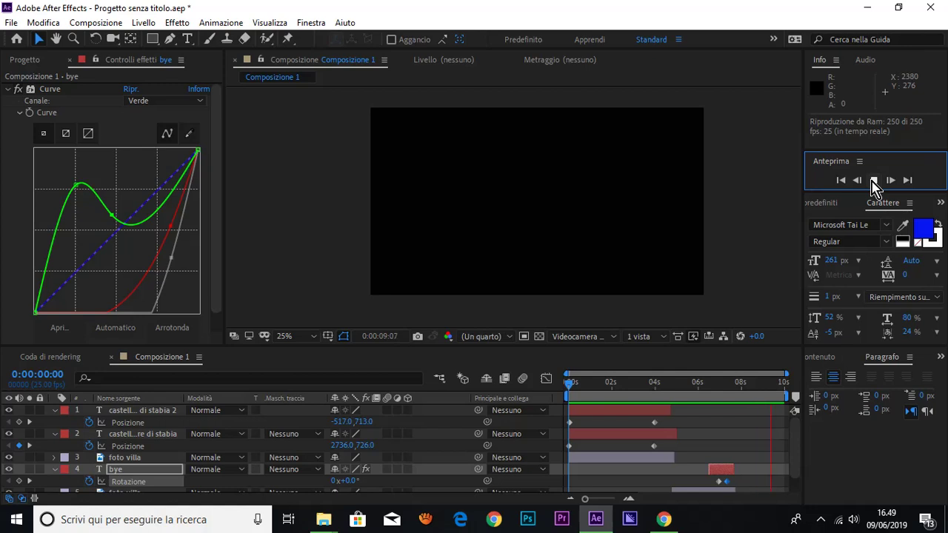
Stop playback and collapse both title layers, bye and foto villa, leaving no layer selected.
{"action": "left_click", "coordinate": [873, 182]}
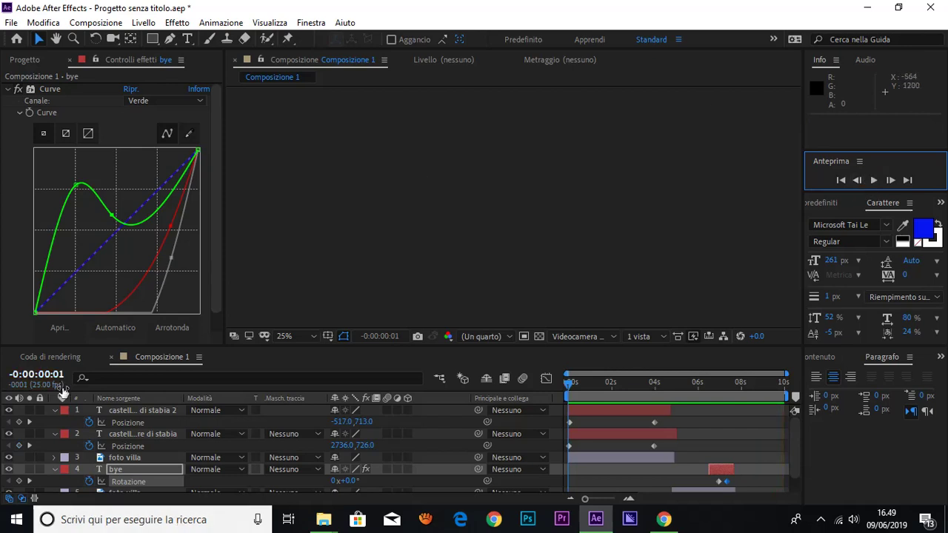
{"action": "left_click", "coordinate": [54, 411]}
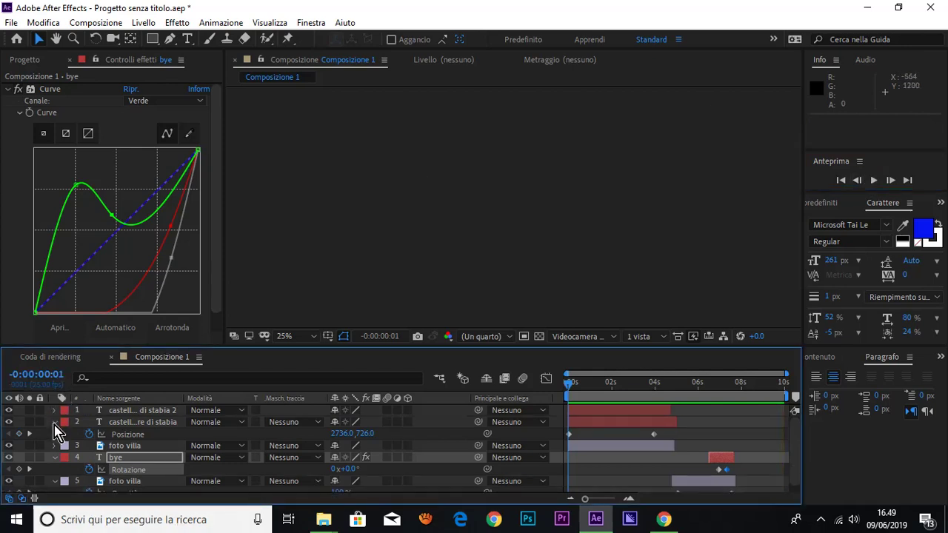
{"action": "left_click", "coordinate": [54, 423]}
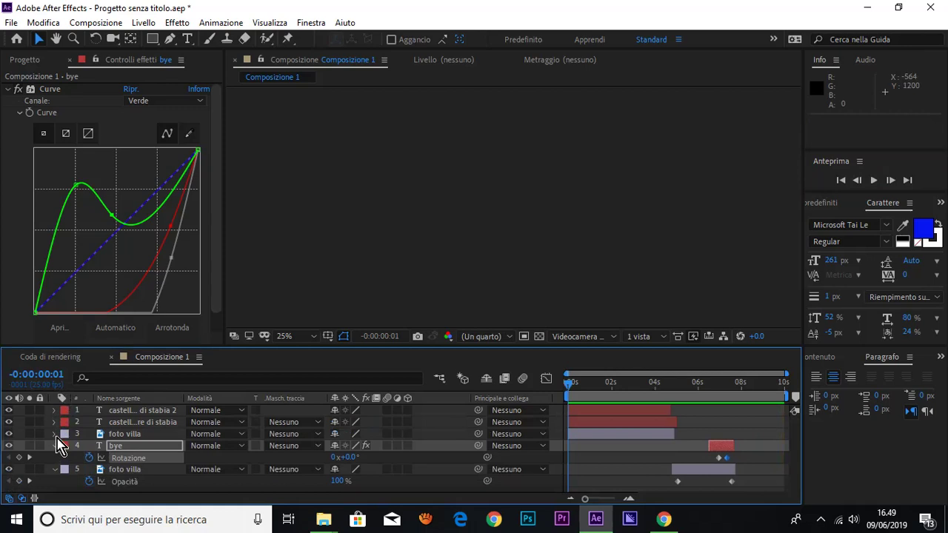
{"action": "left_click", "coordinate": [54, 446]}
{"action": "left_click", "coordinate": [55, 458]}
{"action": "left_click", "coordinate": [156, 492]}
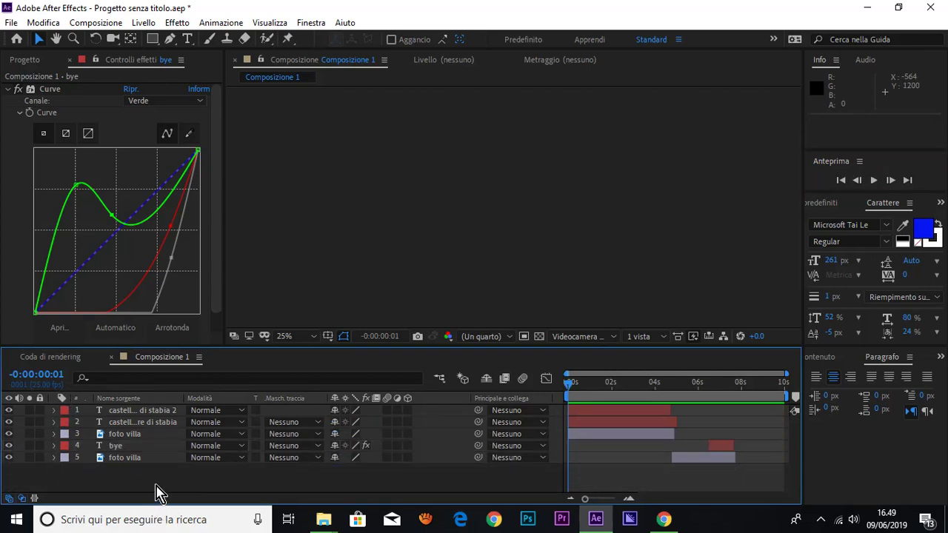
{"action": "left_click", "coordinate": [319, 527]}
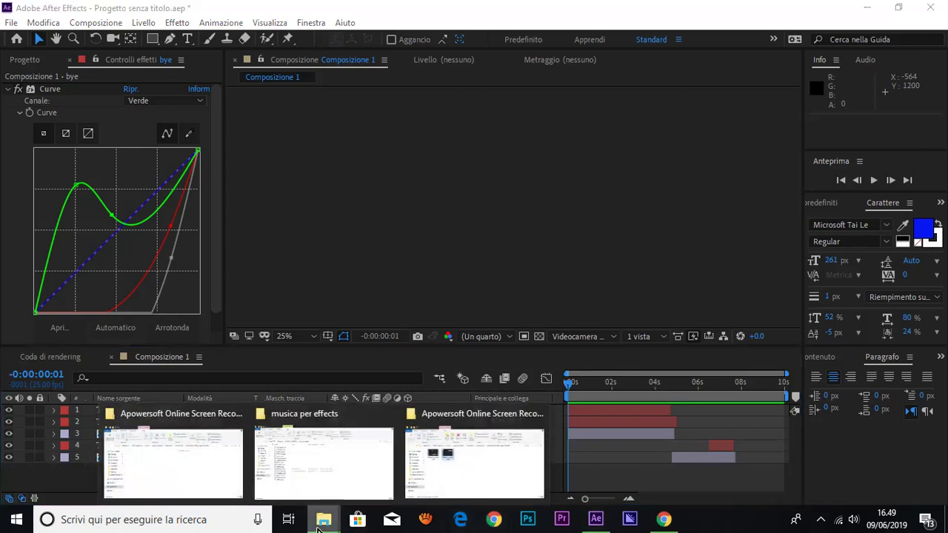
{"action": "left_click", "coordinate": [392, 166]}
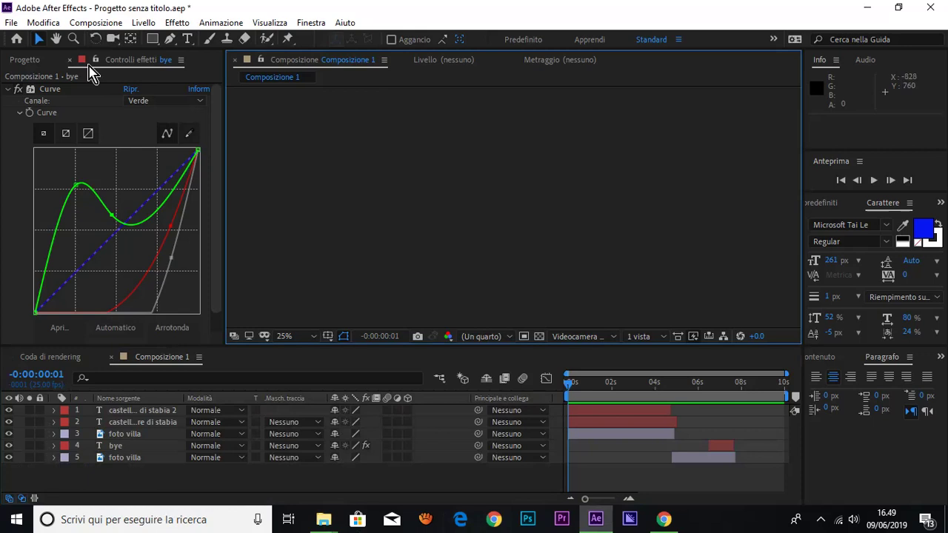
Import Joy_to_the_World_Instrumental.mp3 from Immagini > IMMAGINI X EFFECTS > musica per effects.
{"action": "left_click", "coordinate": [26, 60]}
{"action": "double_click", "coordinate": [141, 264]}
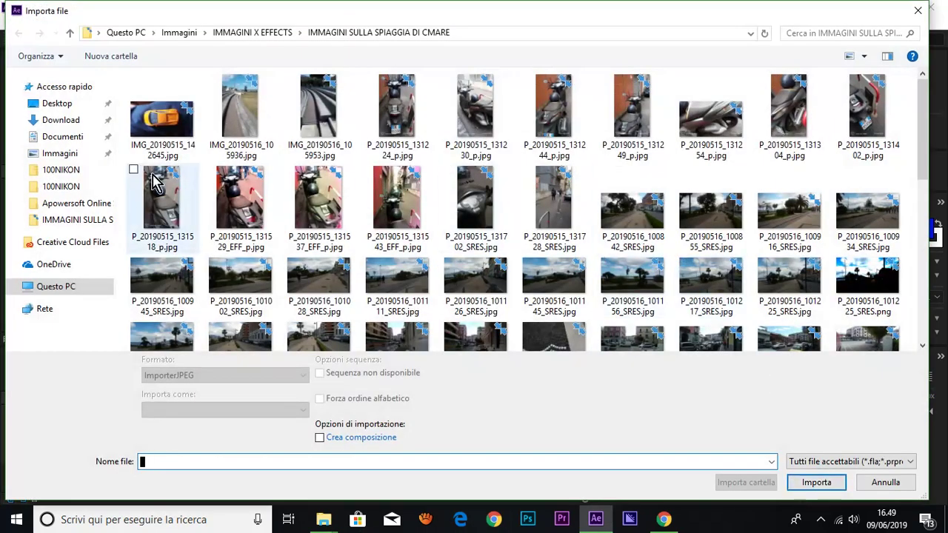
{"action": "left_click", "coordinate": [59, 153]}
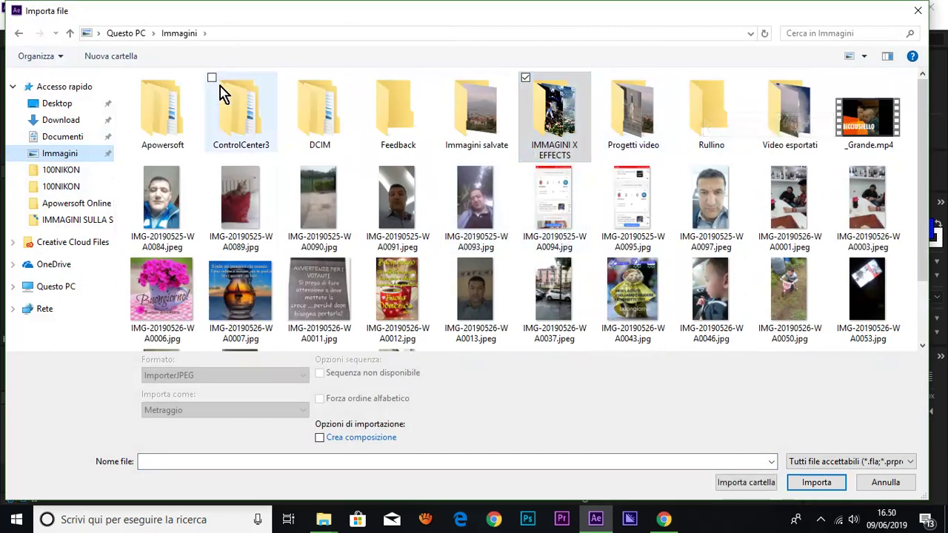
{"action": "double_click", "coordinate": [576, 138]}
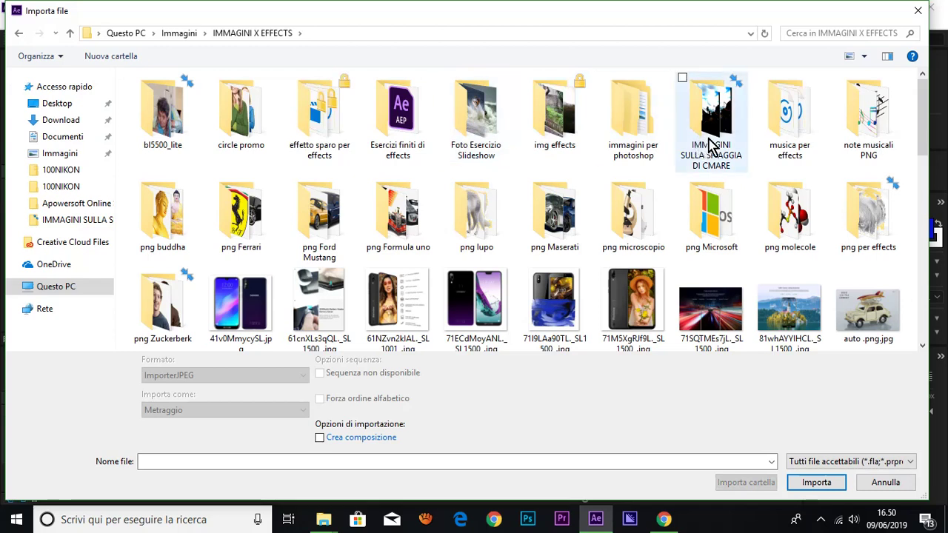
{"action": "left_click", "coordinate": [807, 130]}
{"action": "double_click", "coordinate": [808, 130]}
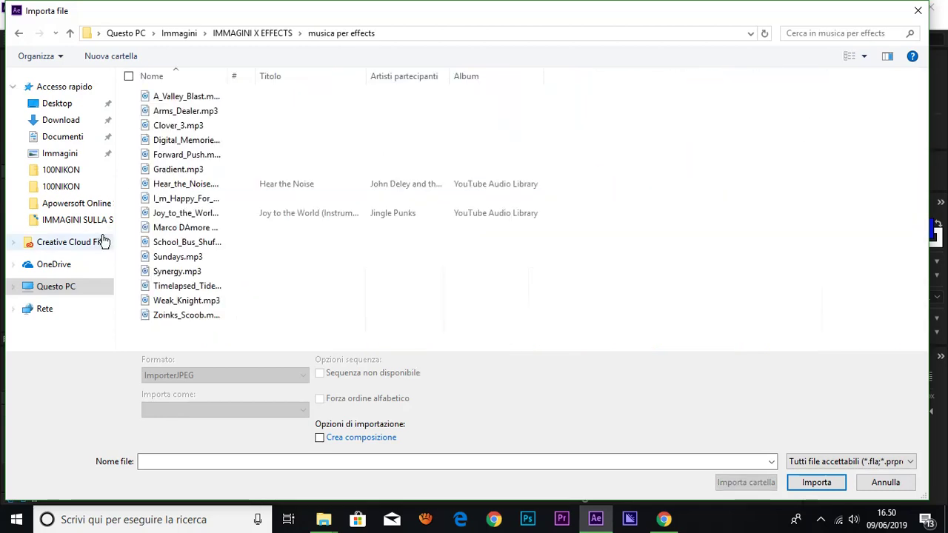
{"action": "left_click", "coordinate": [166, 220]}
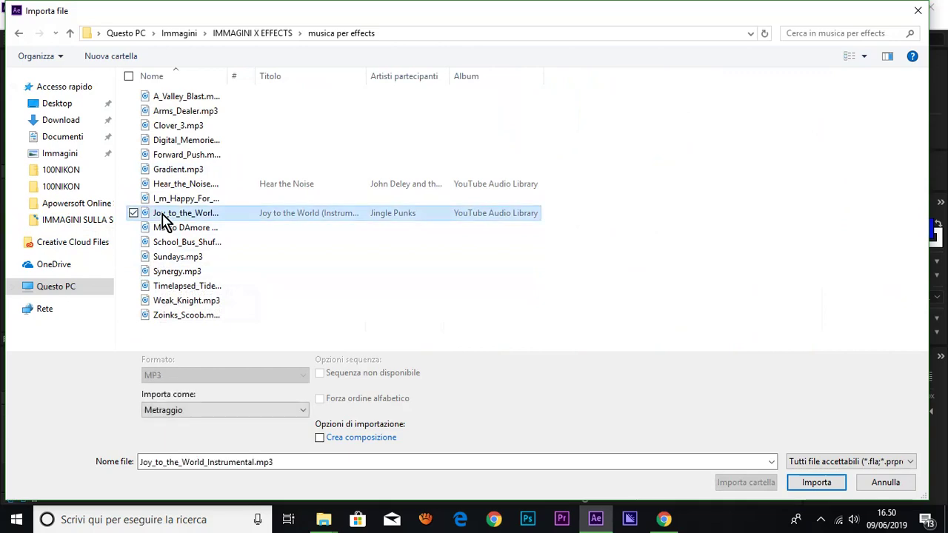
{"action": "left_click", "coordinate": [821, 483]}
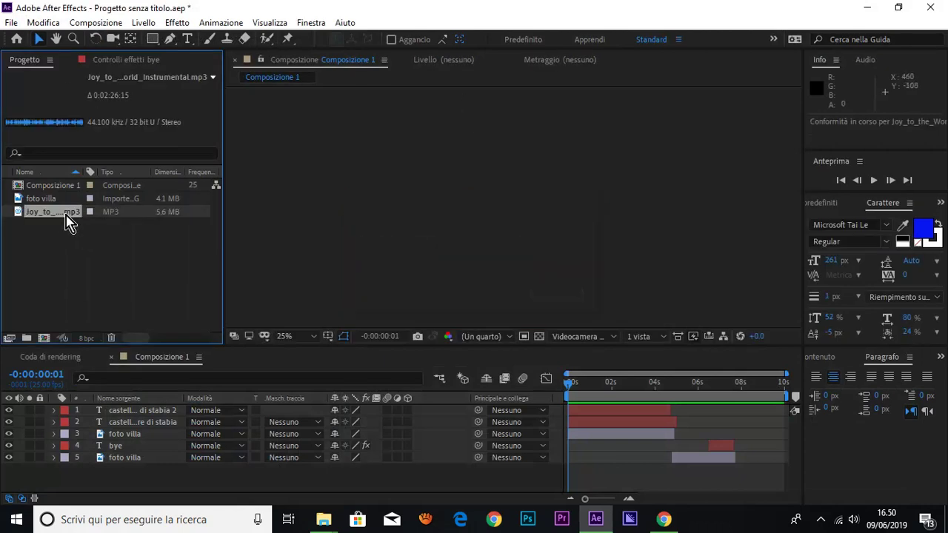
Place the mp3 as a sixth layer below foto villa and play the preview twice.
{"action": "left_click_drag", "start_coordinate": [63, 218], "coordinate": [389, 474]}
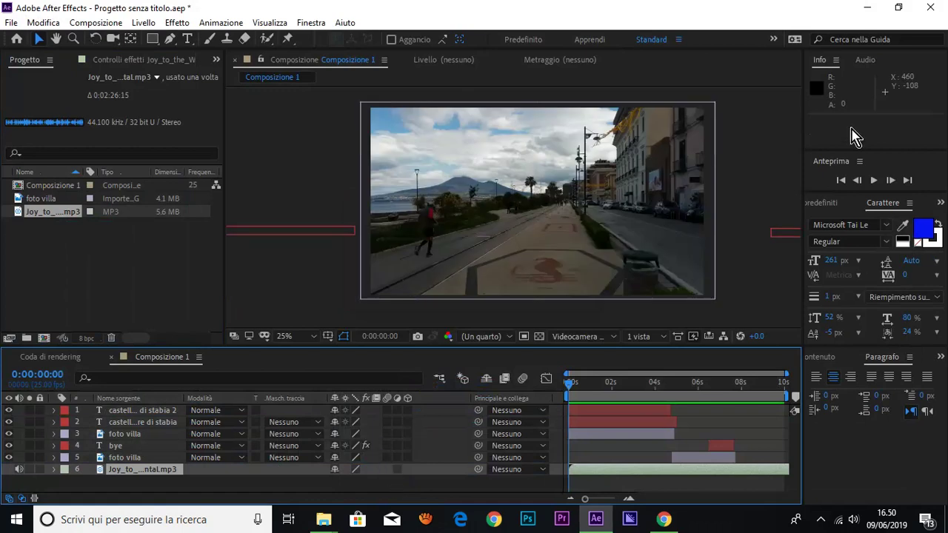
{"action": "left_click", "coordinate": [873, 181]}
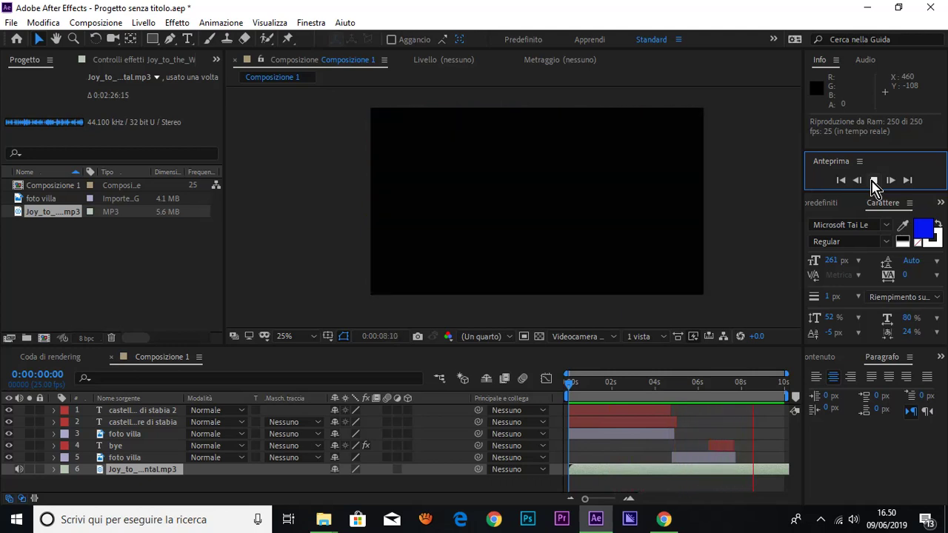
{"action": "left_click", "coordinate": [873, 181]}
{"action": "left_click", "coordinate": [875, 181]}
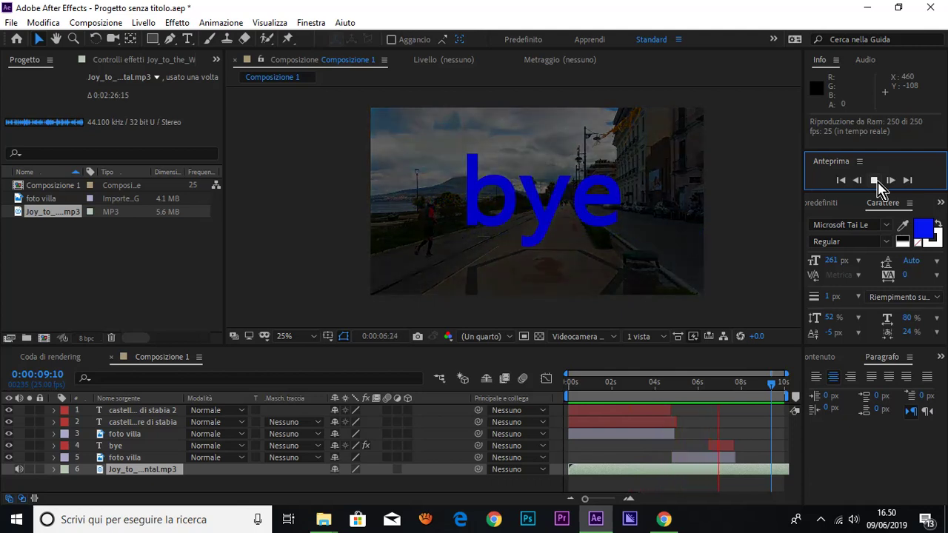
{"action": "left_click", "coordinate": [878, 183]}
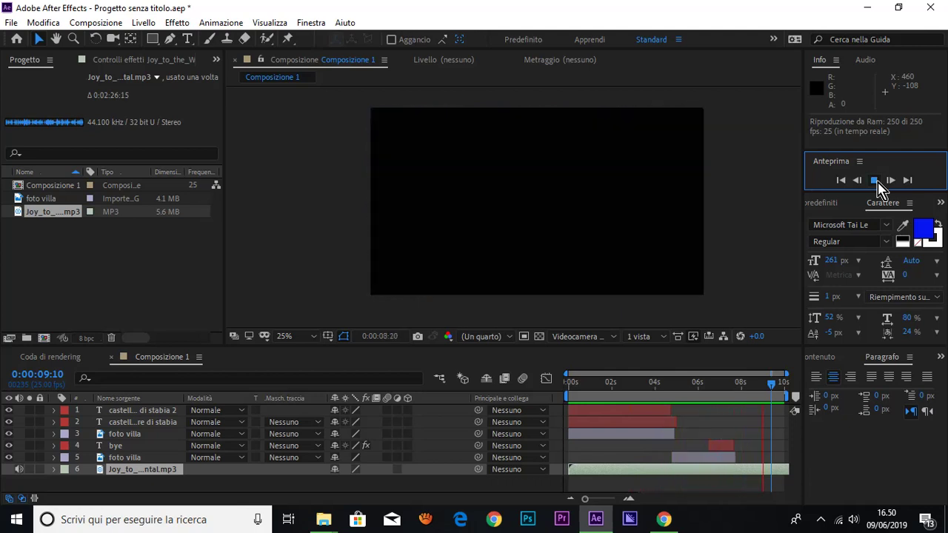
Queue the composition through File > Esporta > Aggiungi alla coda di Adobe Media Encoder.
{"action": "left_click", "coordinate": [11, 22]}
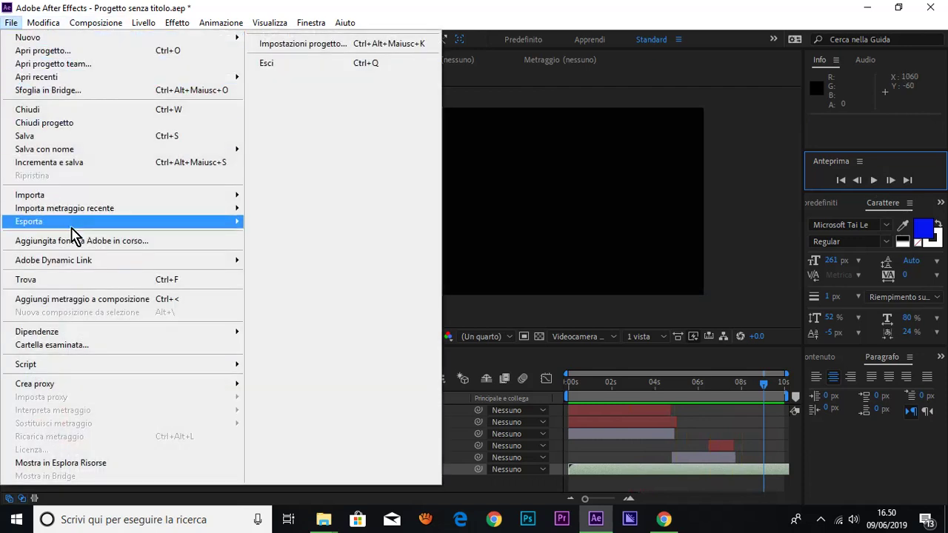
{"action": "mouse_move", "coordinate": [222, 223]}
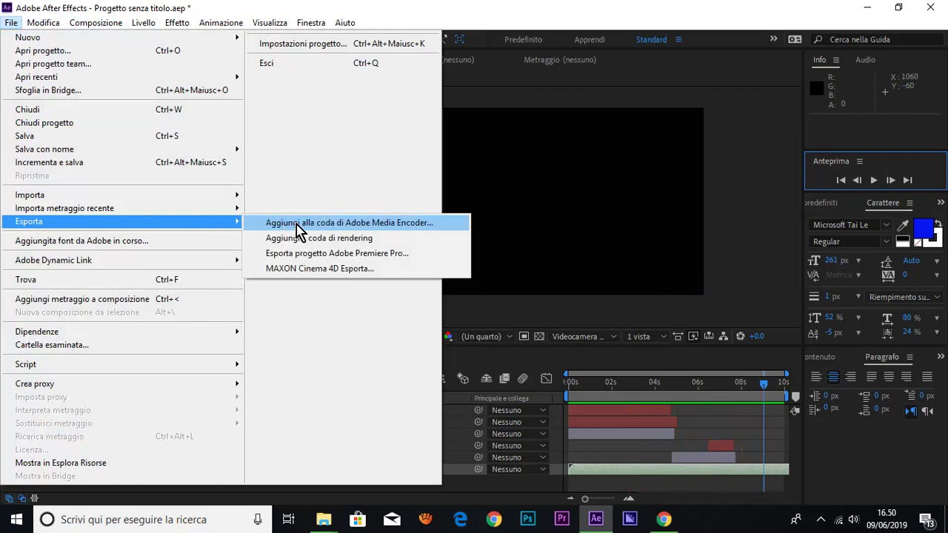
{"action": "left_click", "coordinate": [324, 224]}
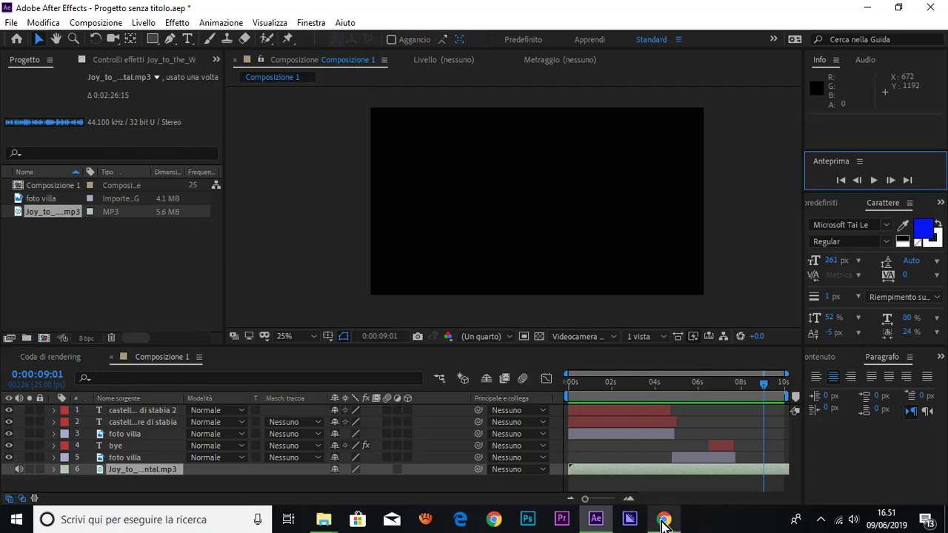
Start the queue to encode Composizione 1565.mp4 as H.264, then minimize Media Encoder.
{"action": "mouse_move", "coordinate": [665, 524]}
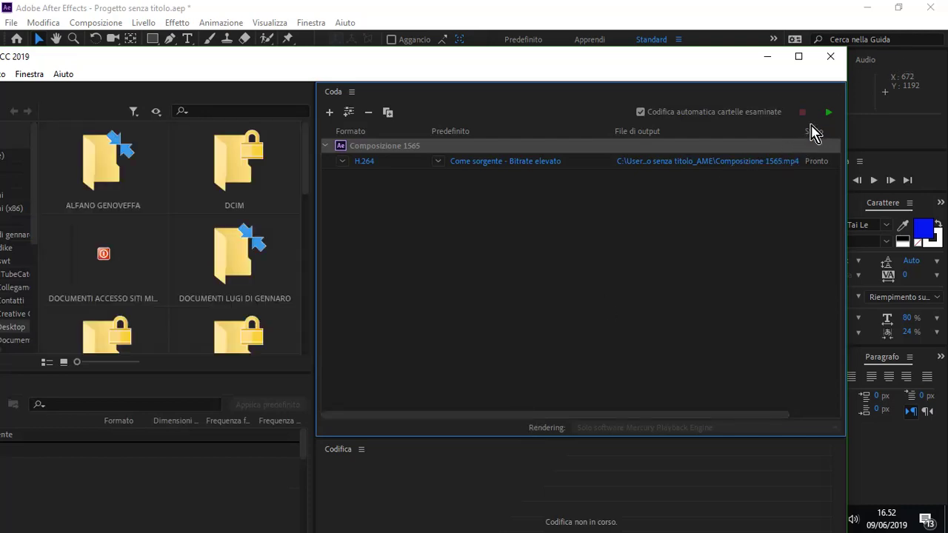
{"action": "left_click", "coordinate": [829, 112]}
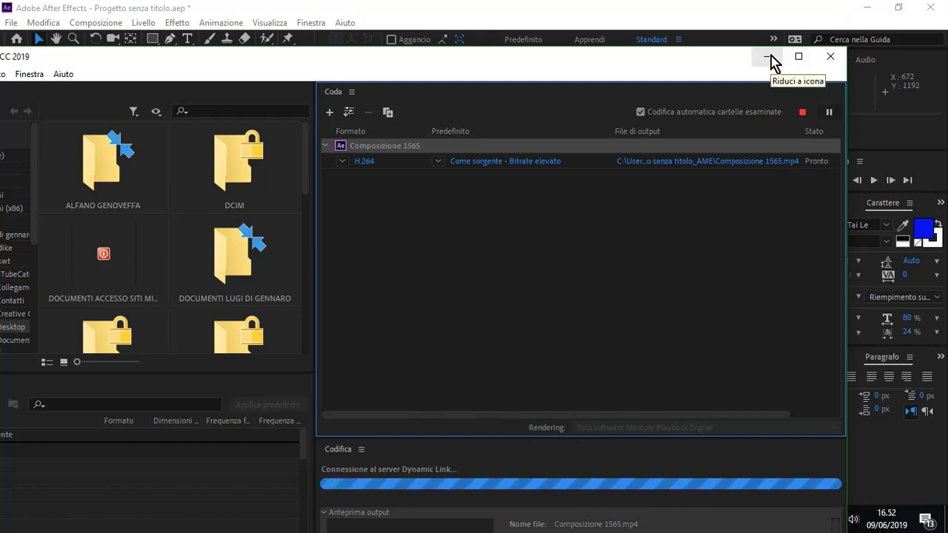
{"action": "left_click", "coordinate": [771, 61]}
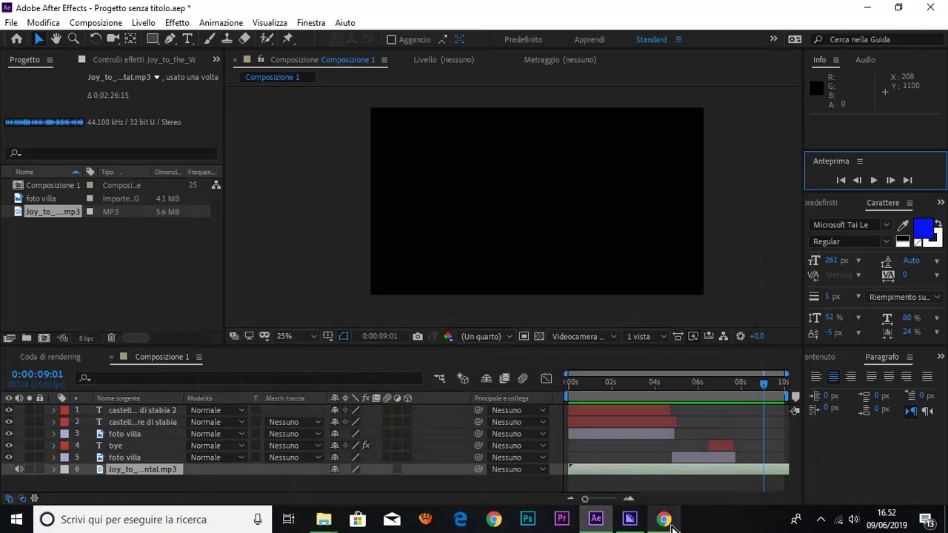
{"action": "mouse_move", "coordinate": [664, 519]}
{"action": "mouse_move", "coordinate": [659, 437]}
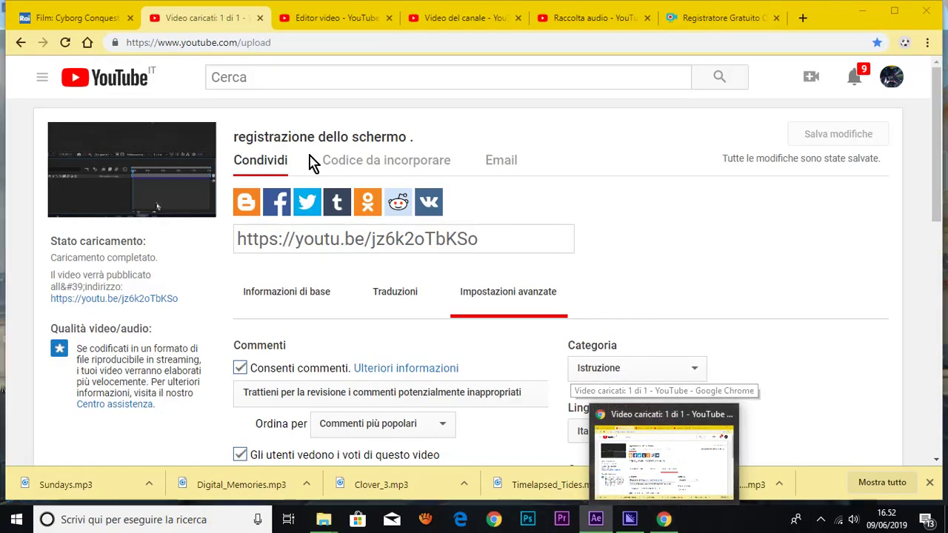